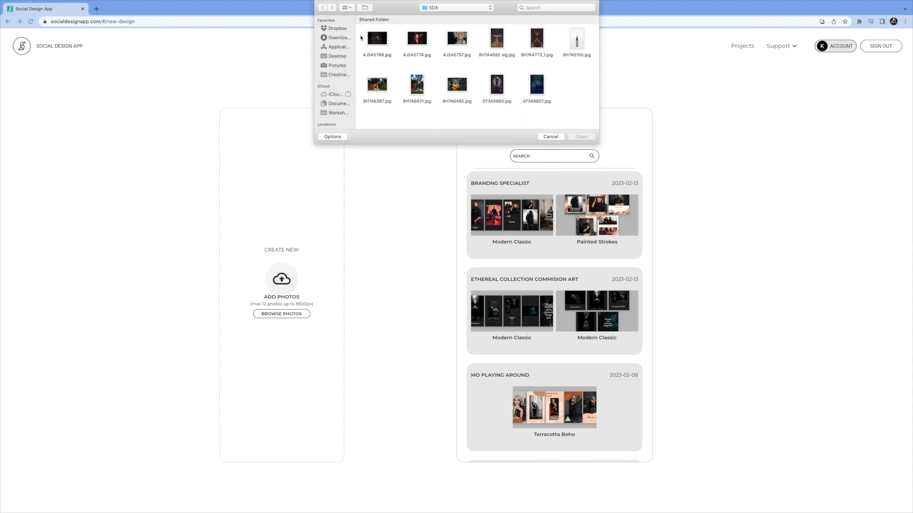
Select all the photos in the SDA folder and upload them to a new design project.
left_click_drag(361, 26, 589, 125)
left_click(582, 137)
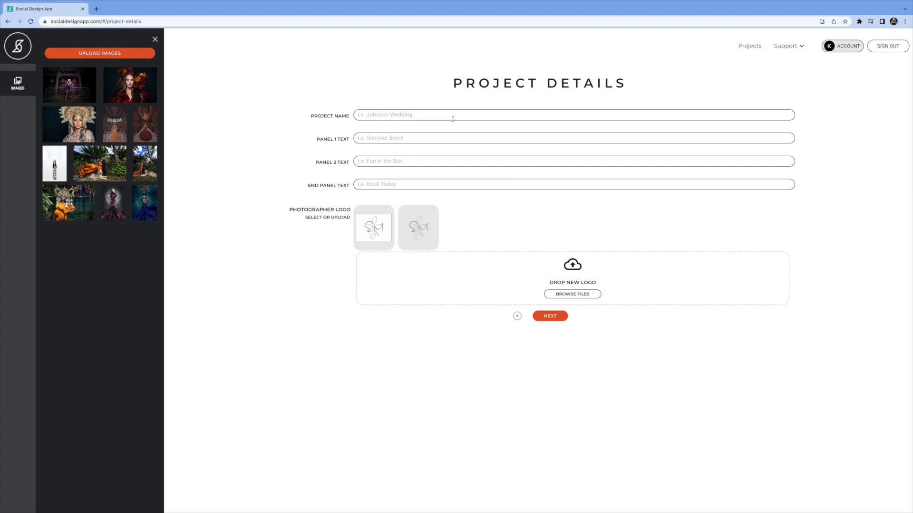
Enter "Significant Moments Portfolio" as the project name.
left_click(479, 117)
type("Signifi")
type("cant")
type(" Moments")
type(" Portfo")
type("lio")
Set the panel 1 text to "Editorial" and the panel 2 text to "Maternity".
type("Edi")
type("torial")
key("Tab")
type("Mater")
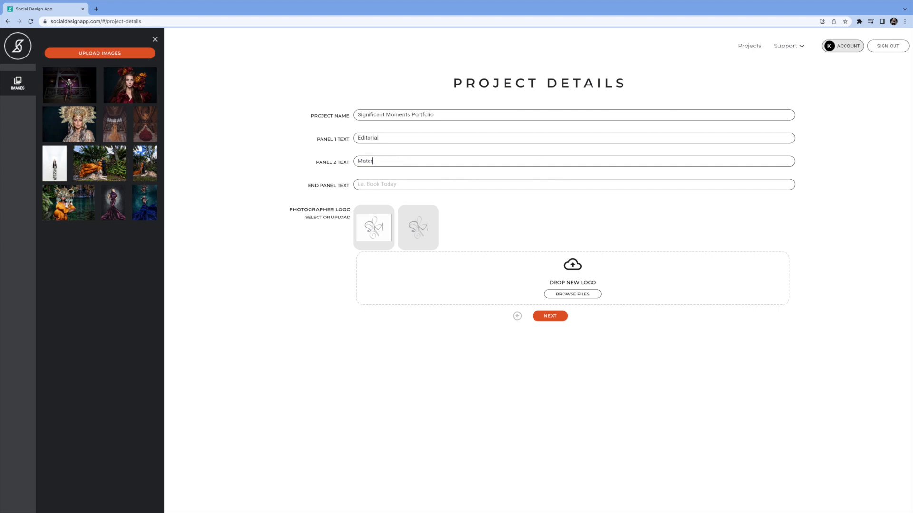
type("nity")
Set the end panel text to "Reserve Your Session Today", select the second photographer logo, and continue to story selection.
key("Tab")
type("Reserve Your session")
key("BackSpace")
key("BackSpace")
key("BackSpace")
key("BackSpace")
key("BackSpace")
key("BackSpace")
key("BackSpace")
key("BackSpace")
key("BackSpace")
key("BackSpace")
key("BackSpace")
key("BackSpace")
key("BackSpace")
key("BackSpace")
type("Your Session Today")
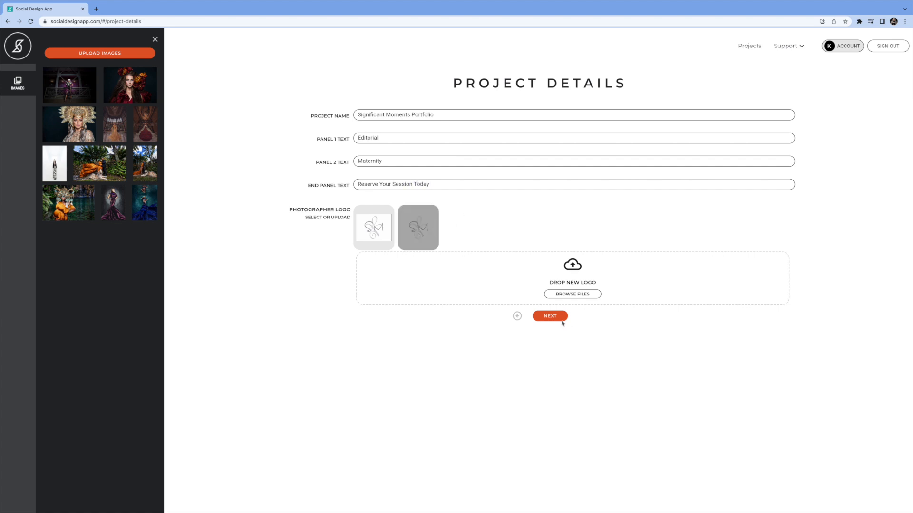
left_click(550, 316)
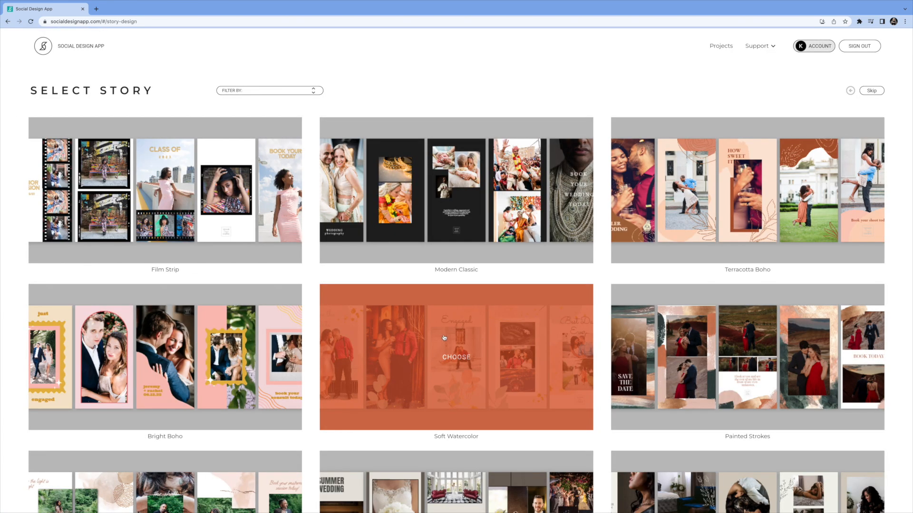
Browse the story templates and choose the Modern Classic story.
scroll(444, 338, "down", 3)
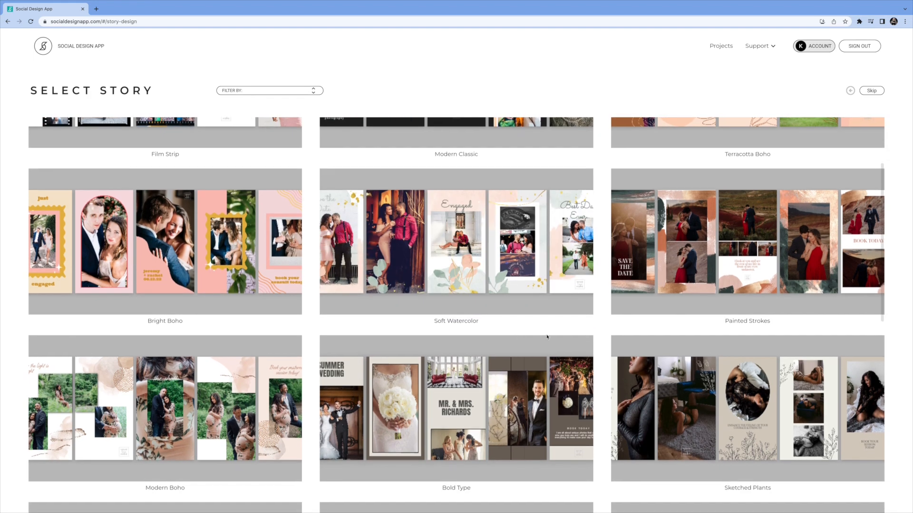
scroll(728, 346, "down", 4)
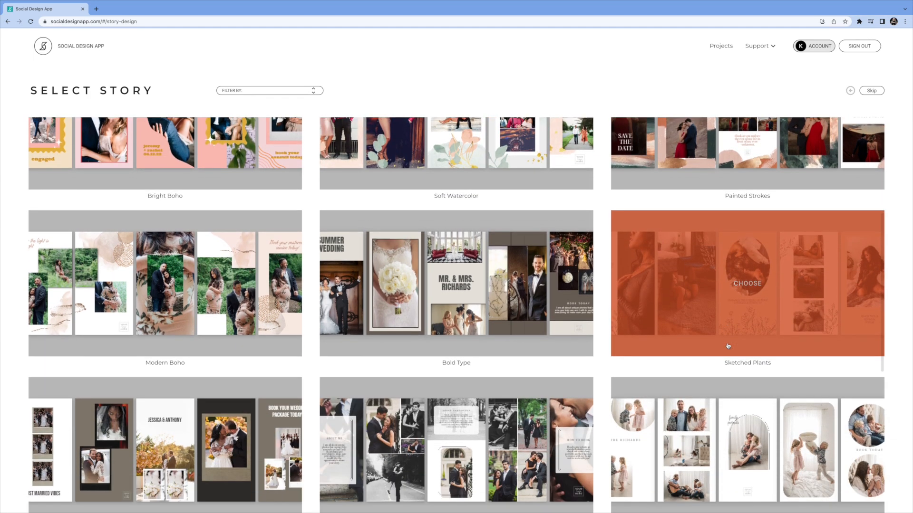
scroll(727, 346, "down", 4)
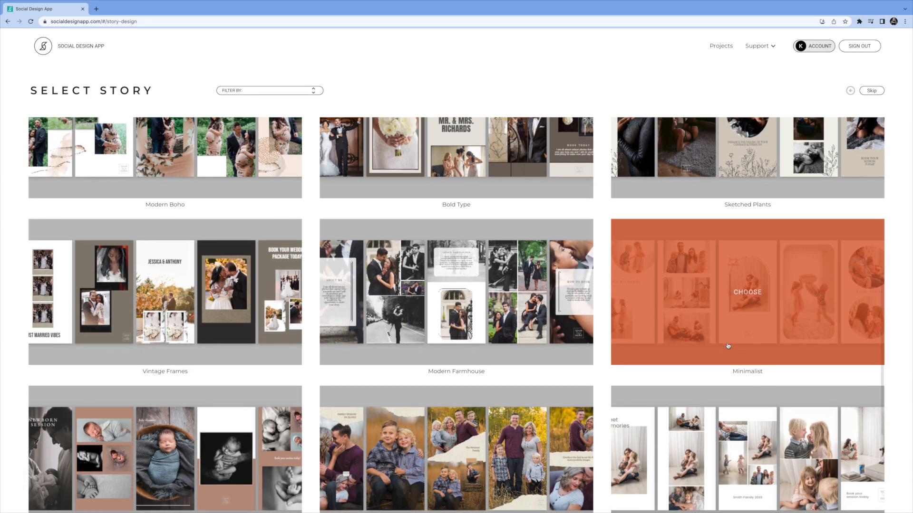
scroll(728, 346, "down", 1)
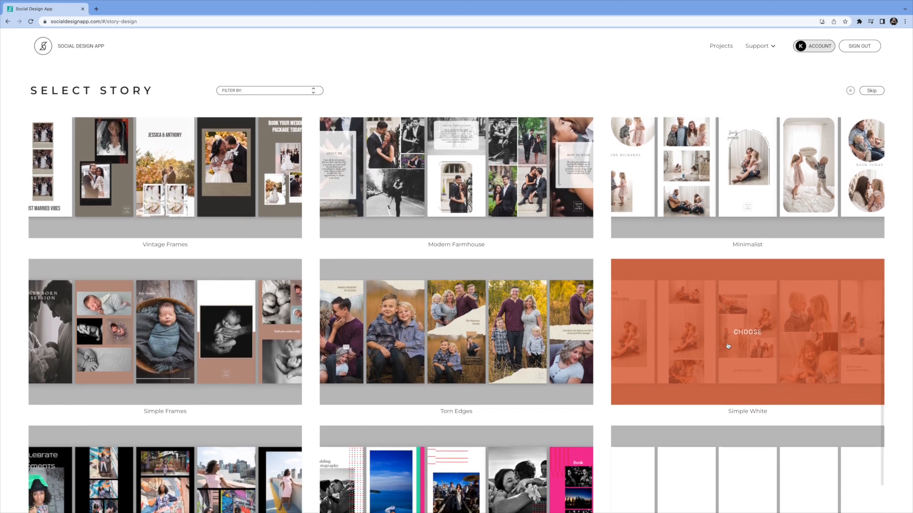
scroll(727, 346, "down", 2)
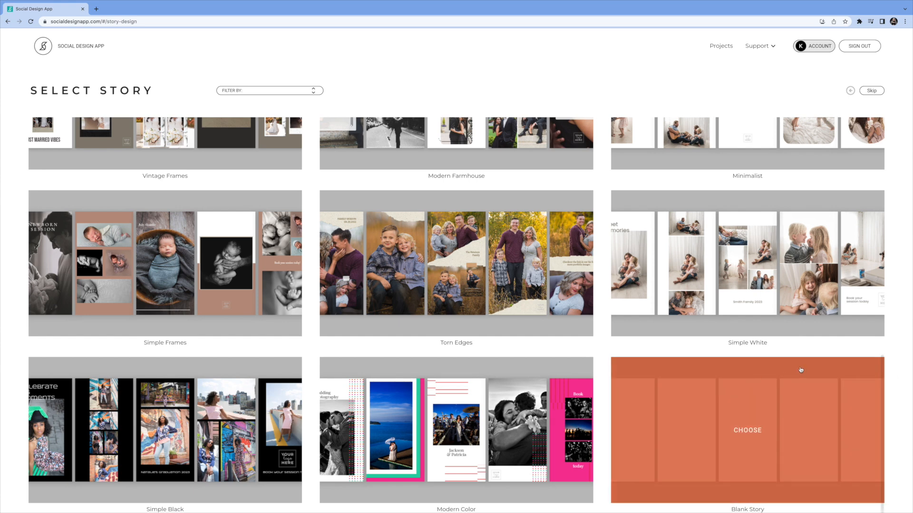
scroll(616, 361, "up", 3)
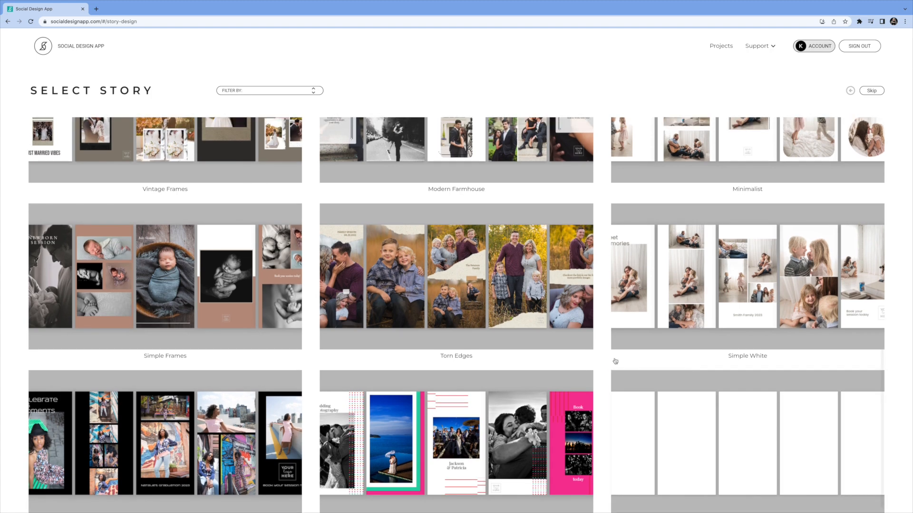
scroll(615, 362, "up", 6)
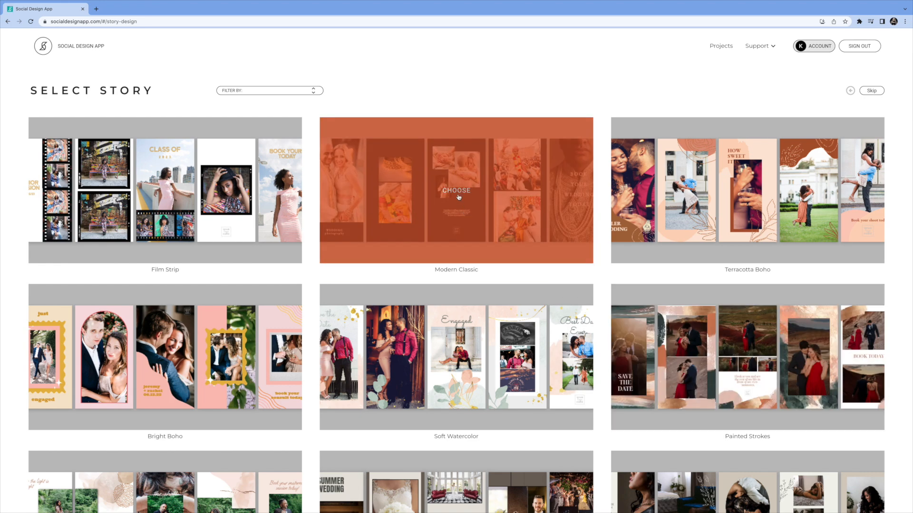
left_click(457, 193)
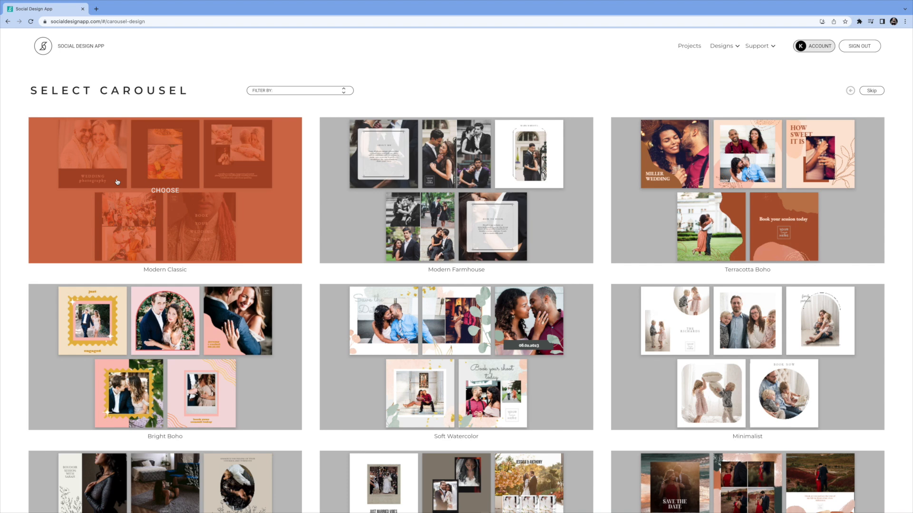
Choose the Modern Classic carousel, dismiss the image upload notice, and open the story design for editing.
left_click(166, 193)
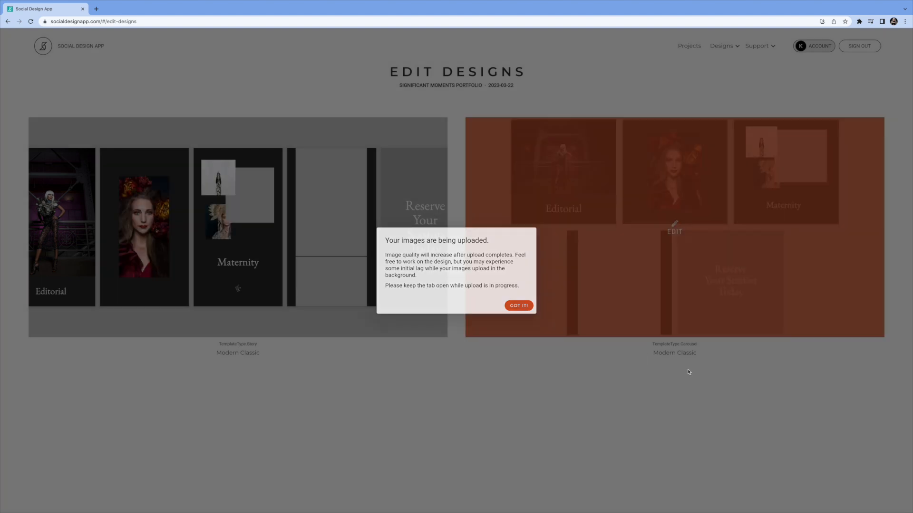
left_click(525, 309)
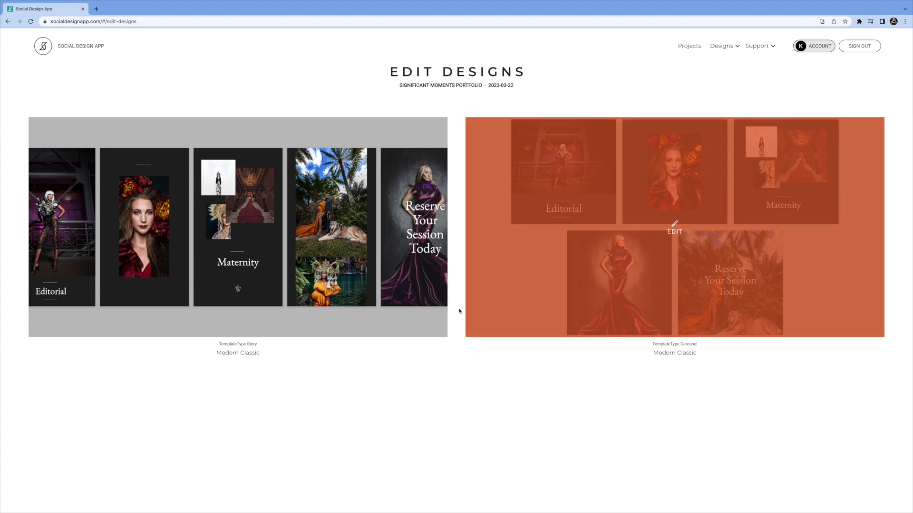
left_click(237, 225)
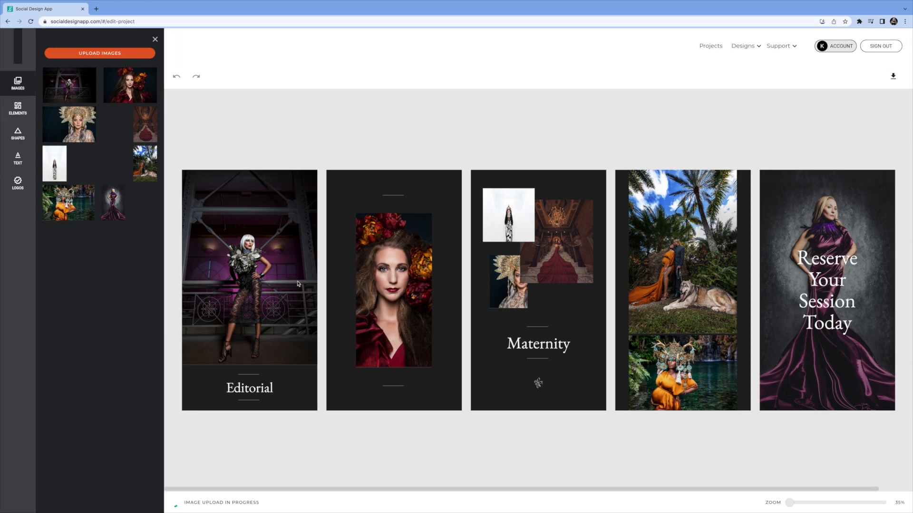
Swap photos between panels, placing the white-background portrait on the second panel and the red-gown staircase photo on the end panel.
left_click(516, 221)
left_click_drag(511, 217, 389, 290)
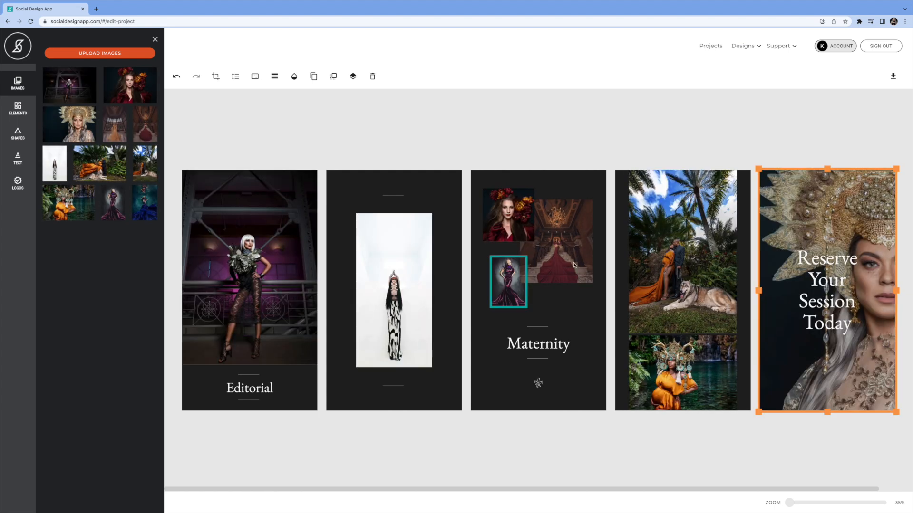
left_click_drag(570, 255, 824, 318)
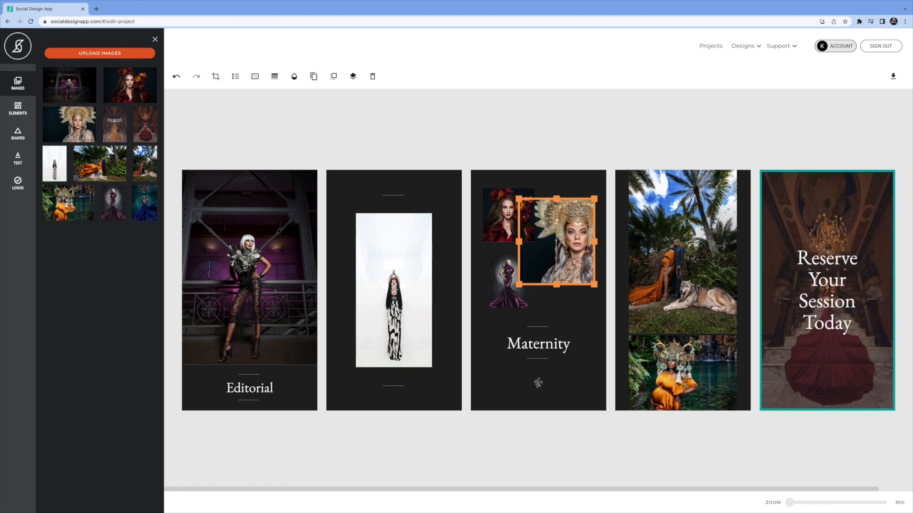
Try a flowing script font on the Editorial heading and undo the change.
left_click(248, 391)
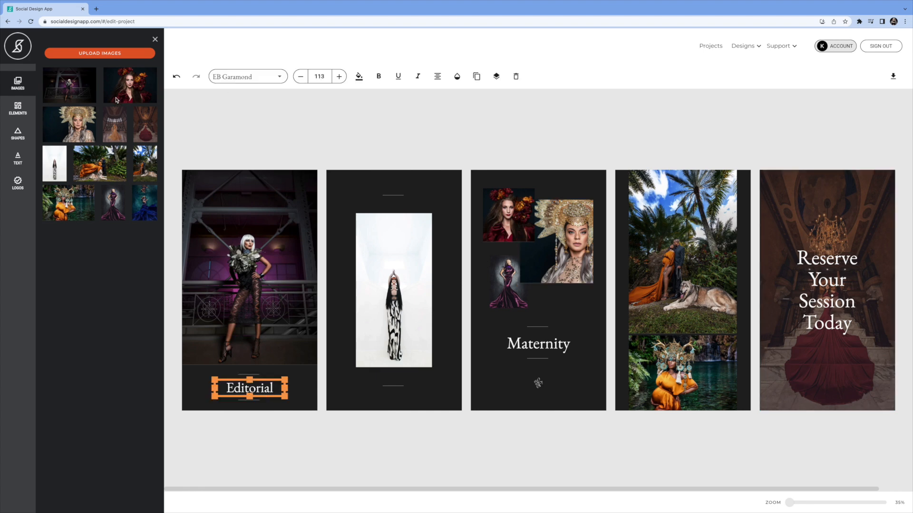
left_click(18, 161)
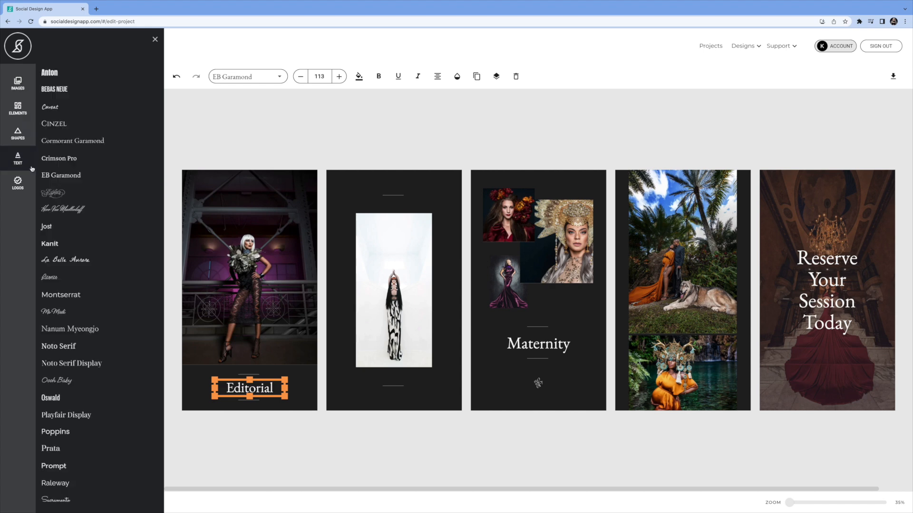
scroll(79, 123, "down", 3)
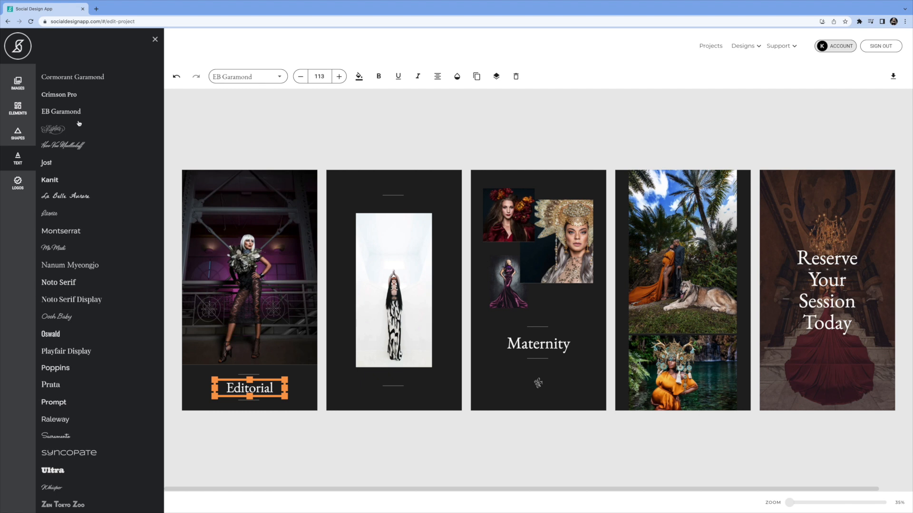
left_click(279, 78)
left_click(245, 110)
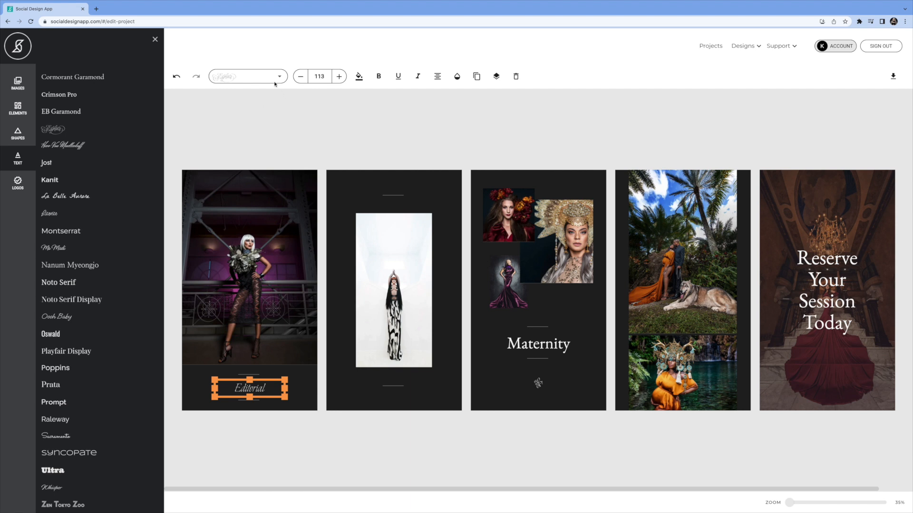
left_click(177, 76)
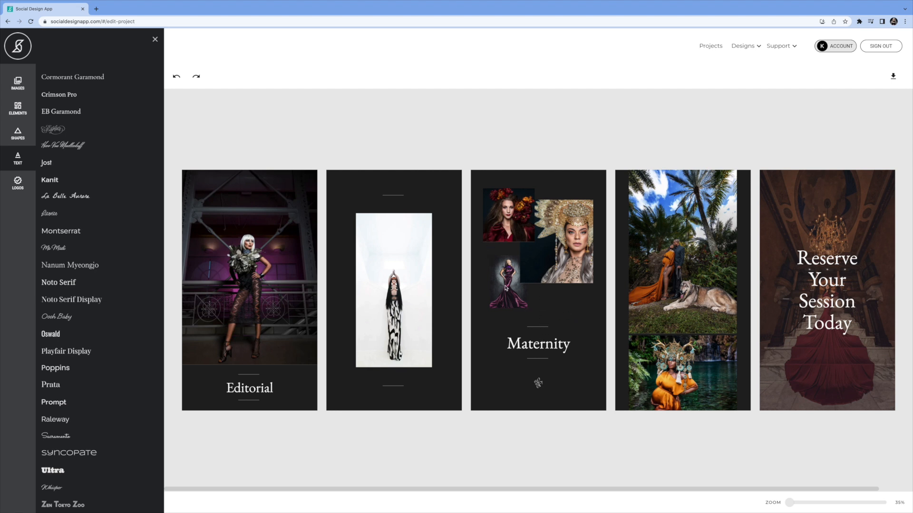
Move the Maternity heading from the third panel onto the upper photo of the fourth panel.
left_click(540, 349)
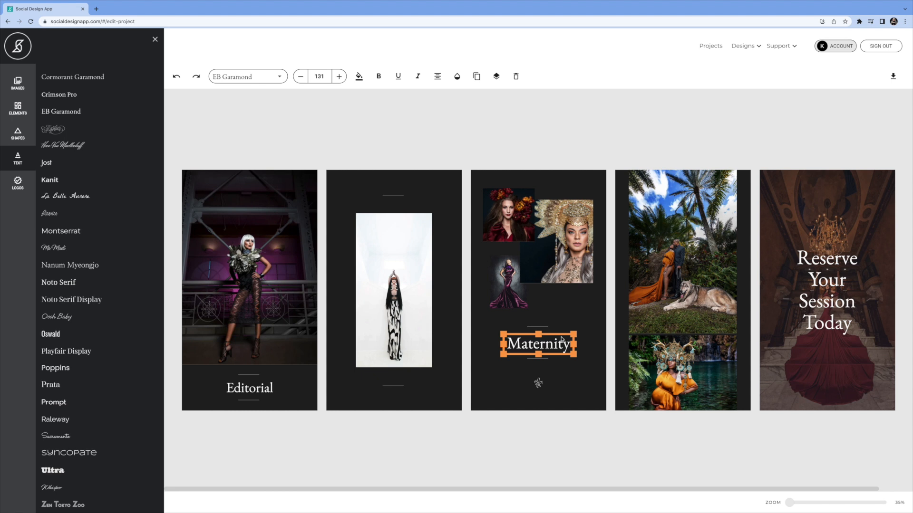
left_click_drag(558, 335, 692, 215)
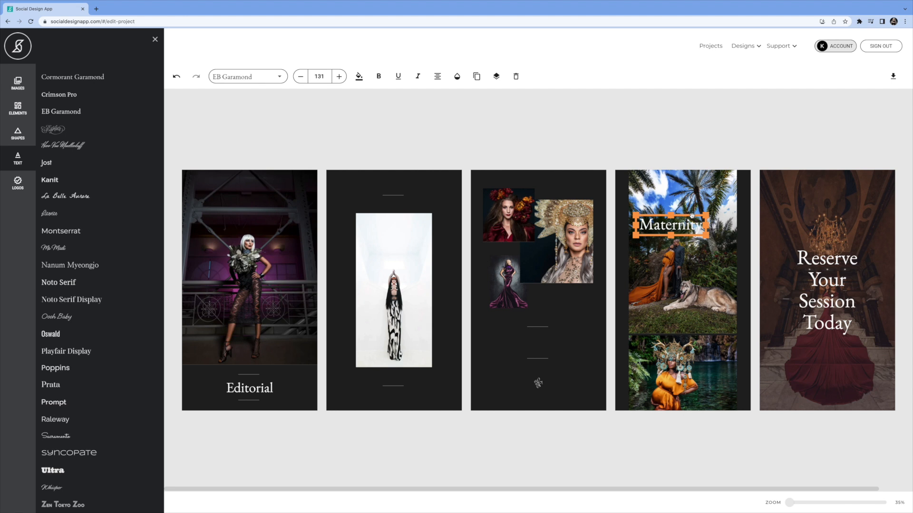
Delete the upper of the two divider lines on the third panel.
left_click(540, 328)
left_click(505, 291)
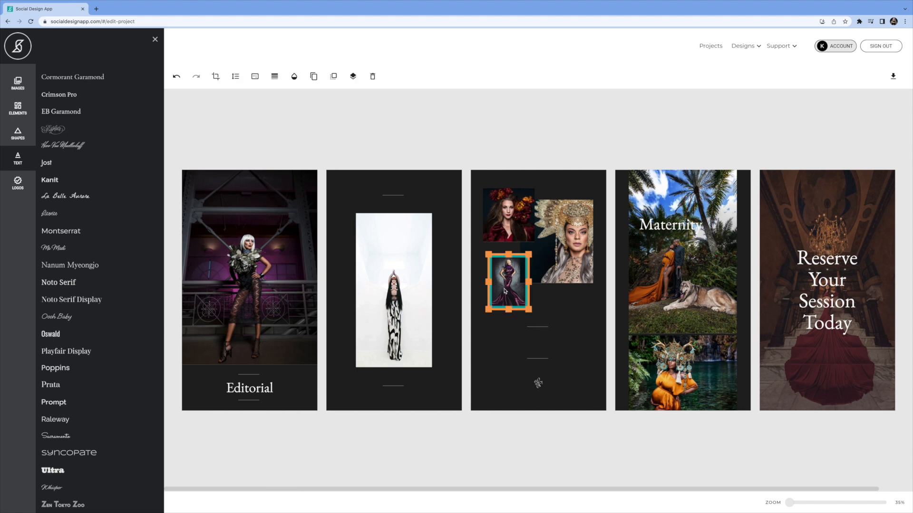
left_click(540, 328)
left_click(294, 77)
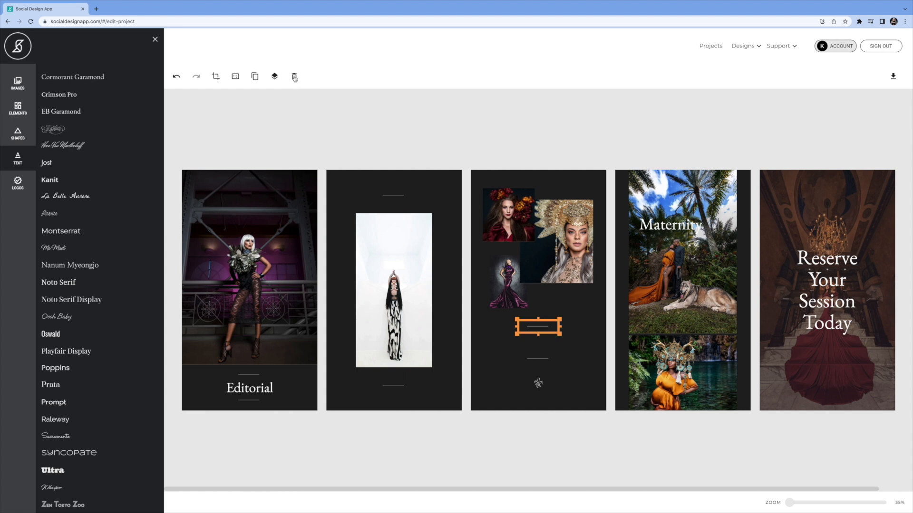
left_click(542, 362)
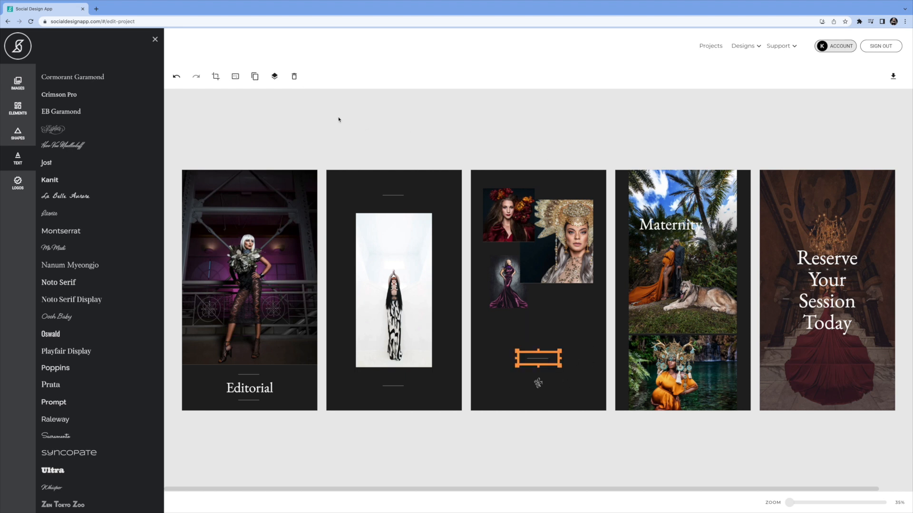
Enlarge the purple gown photo on the third panel so it extends down past the remaining divider line.
left_click(506, 289)
left_click_drag(532, 313, 559, 371)
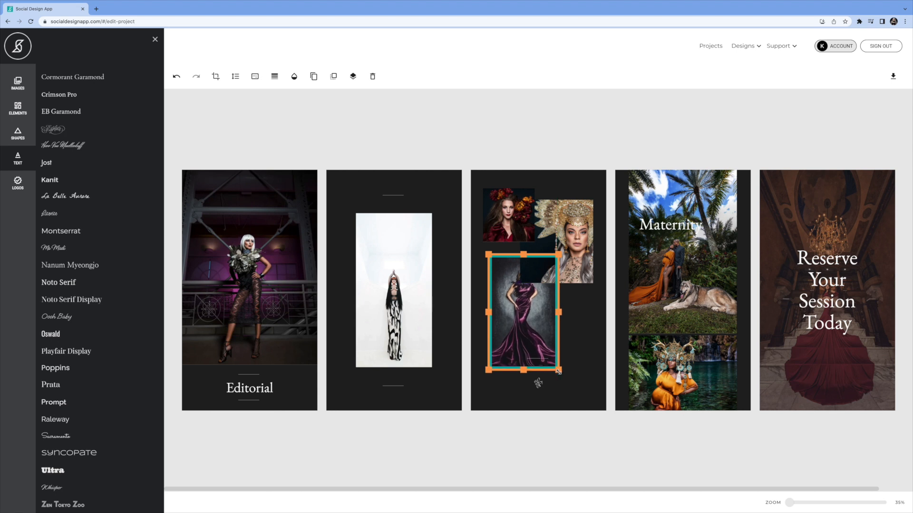
Try duplicating the purple gown photo on the third panel and undo the duplication.
left_click(580, 234)
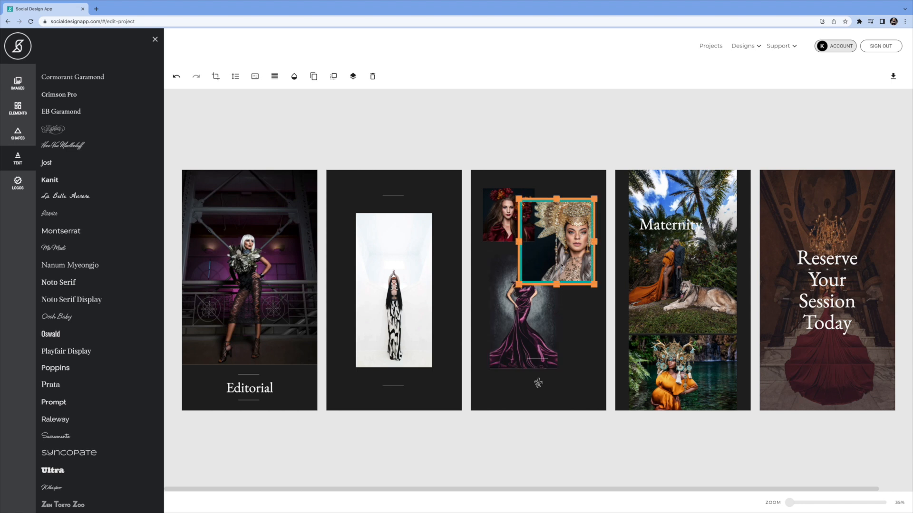
left_click(503, 320)
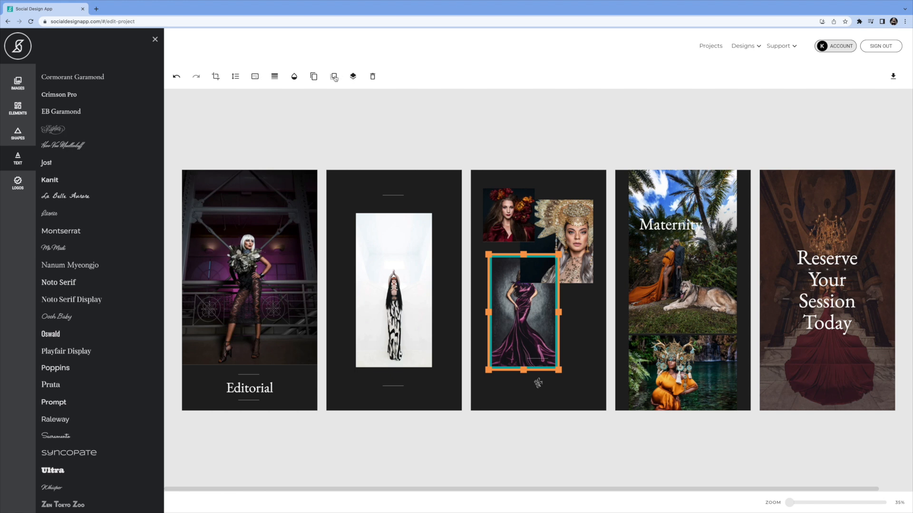
left_click(314, 77)
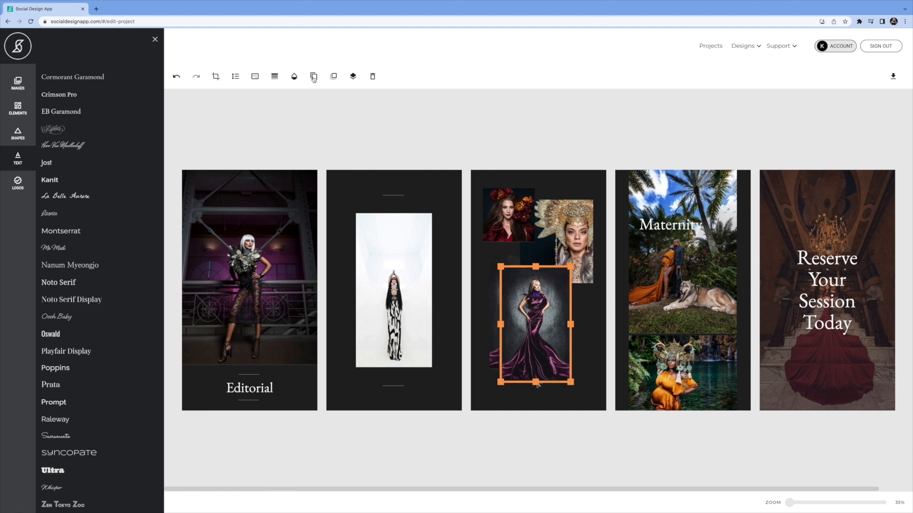
left_click(176, 76)
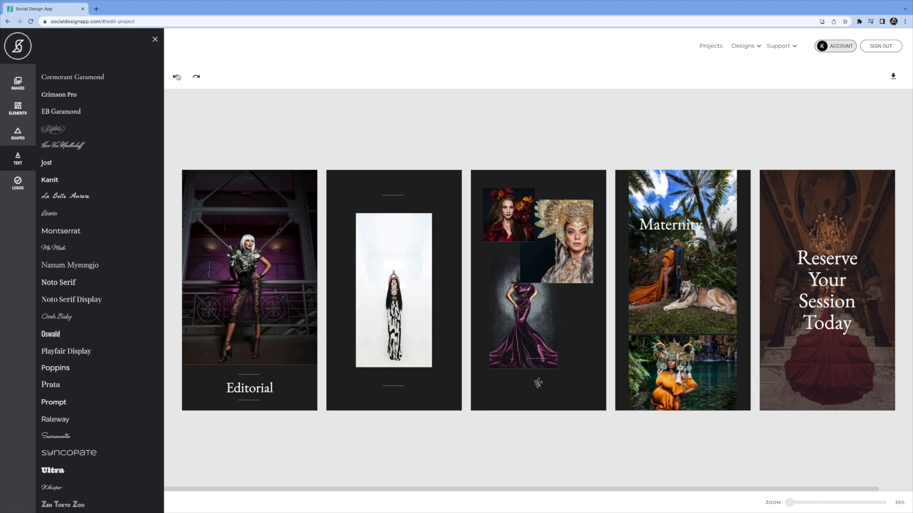
Move the purple gown photo on the third panel to the top layer, in front of the golden headdress portrait.
left_click(513, 340)
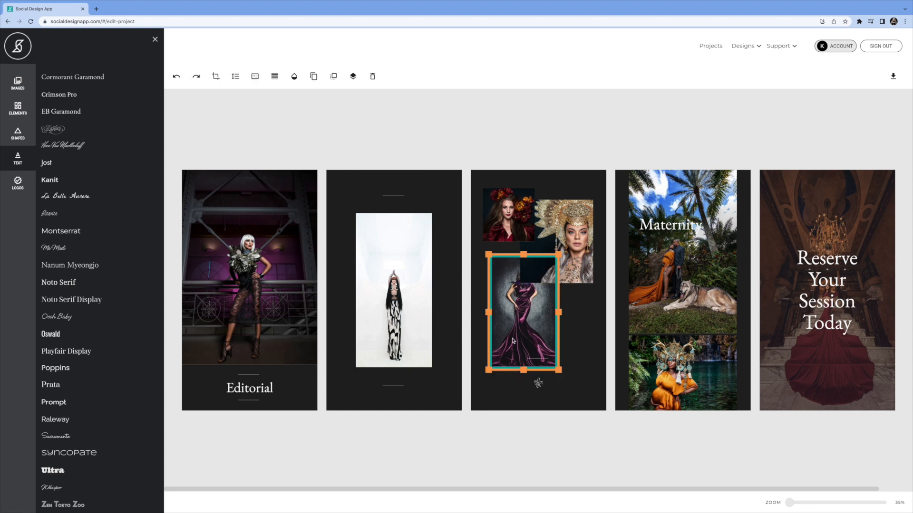
left_click(353, 77)
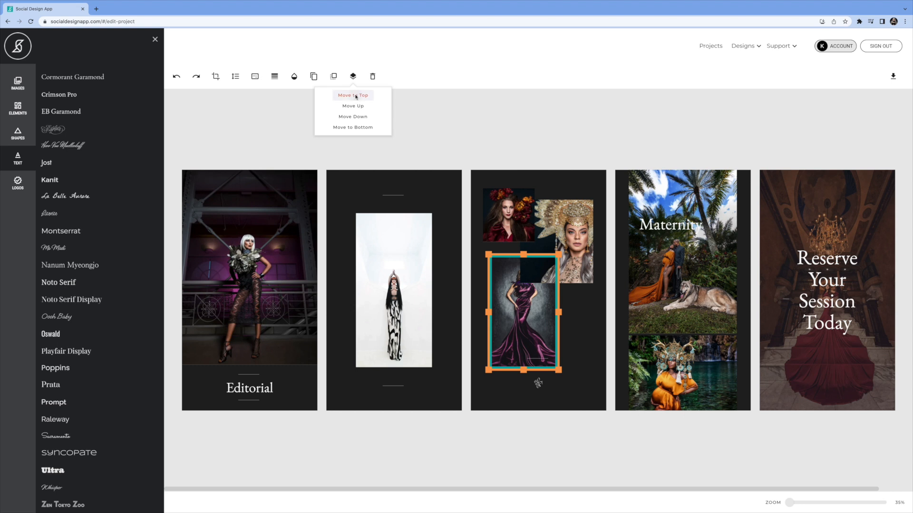
left_click(353, 95)
left_click(569, 233)
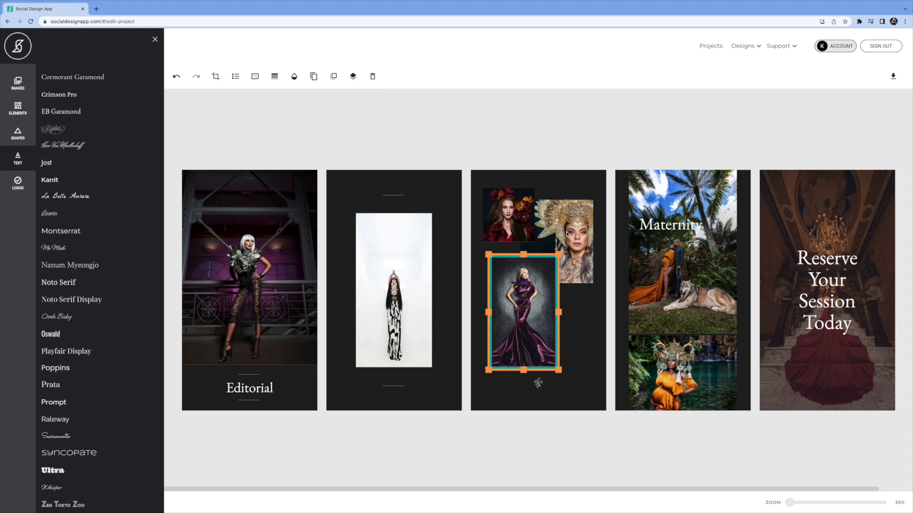
Shift the purple gown photo on the third panel slightly downward beneath the two portraits.
left_click(568, 233)
left_click_drag(568, 233, 565, 236)
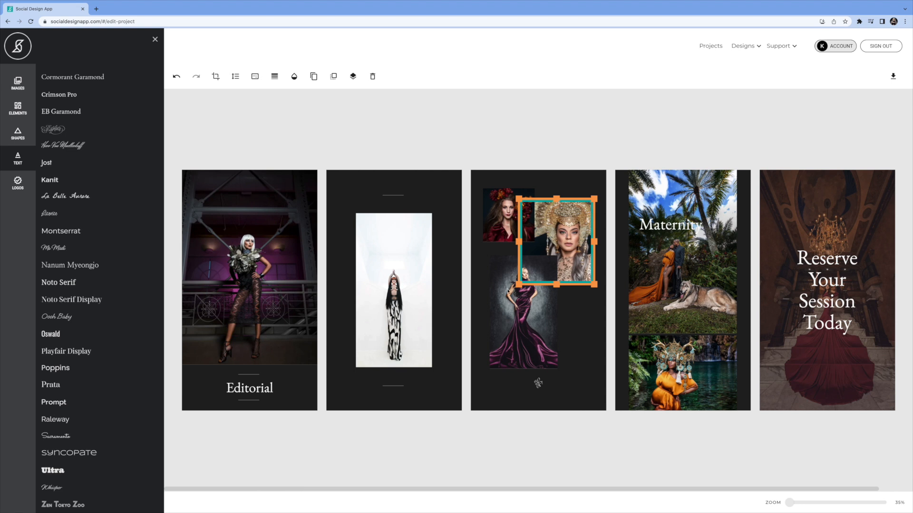
left_click(507, 316)
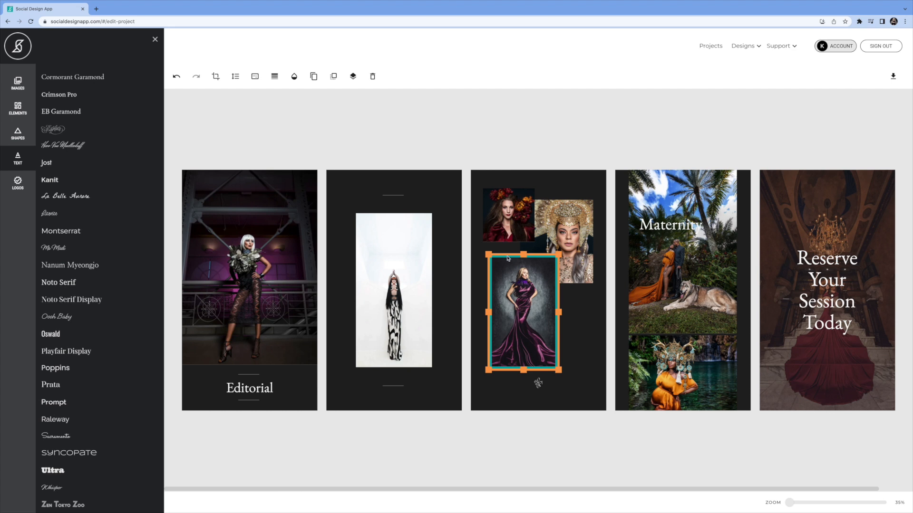
left_click_drag(505, 259, 505, 262)
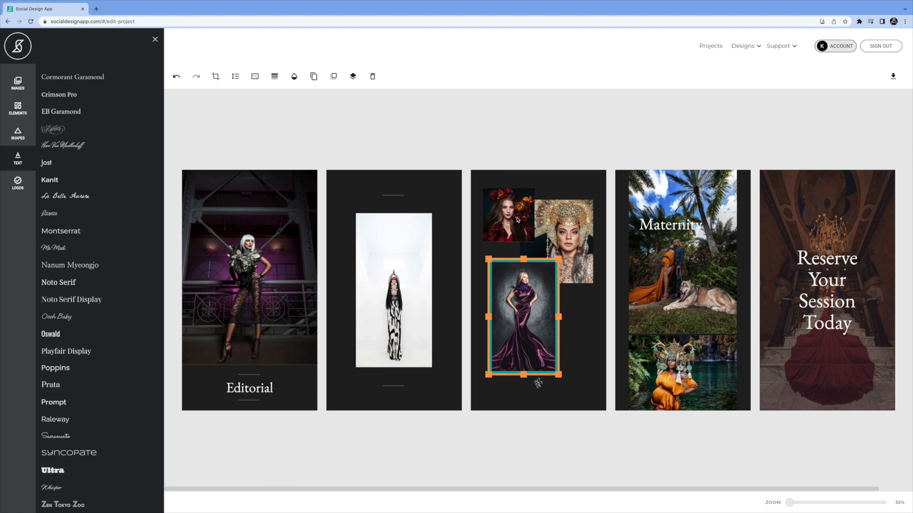
left_click(568, 226)
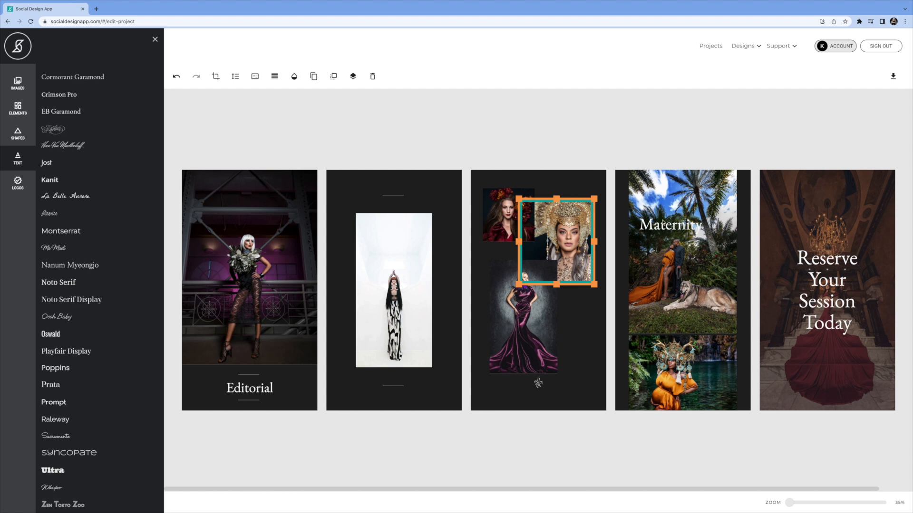
Raise the boundary between the two photos on the fourth panel and move the Maternity text down to just above it.
left_click(665, 317)
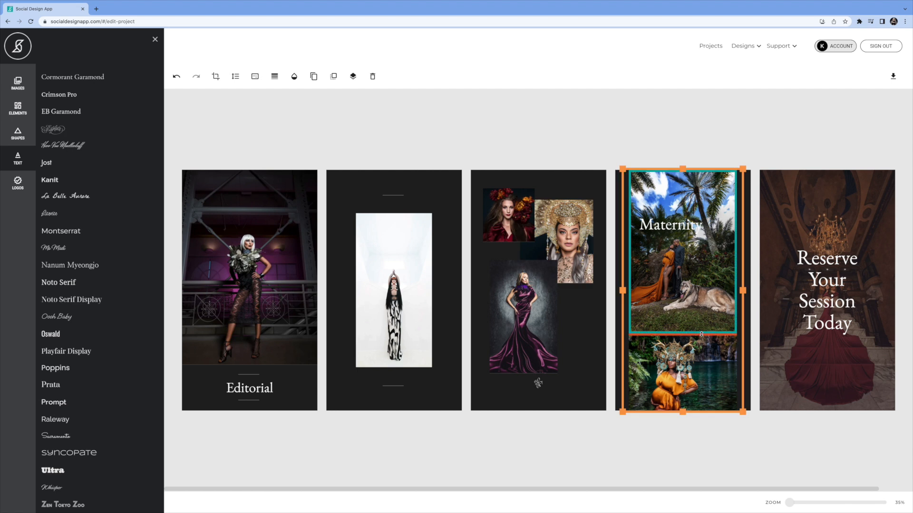
left_click_drag(702, 334, 701, 323)
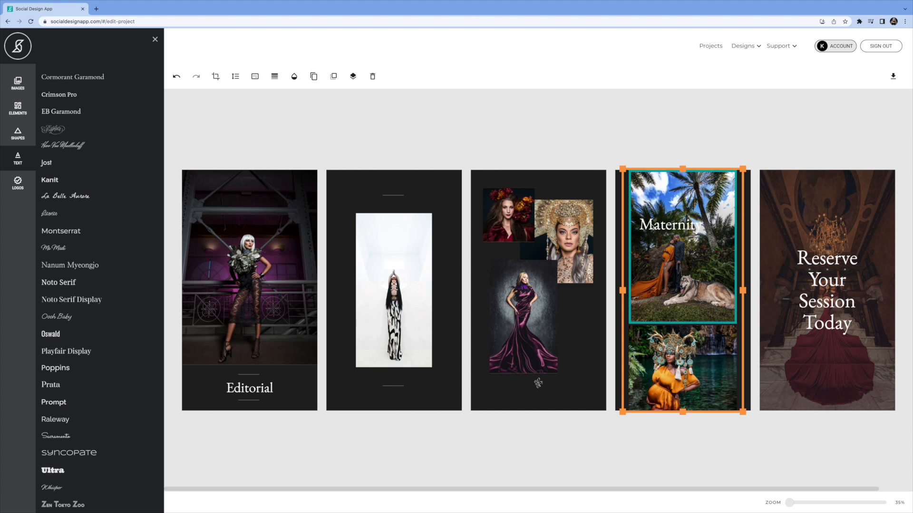
left_click(655, 227)
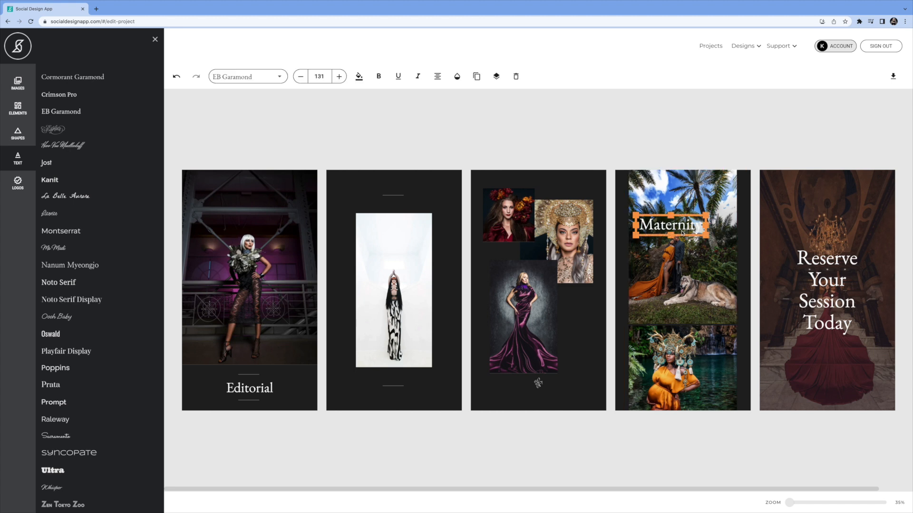
left_click_drag(683, 236, 681, 327)
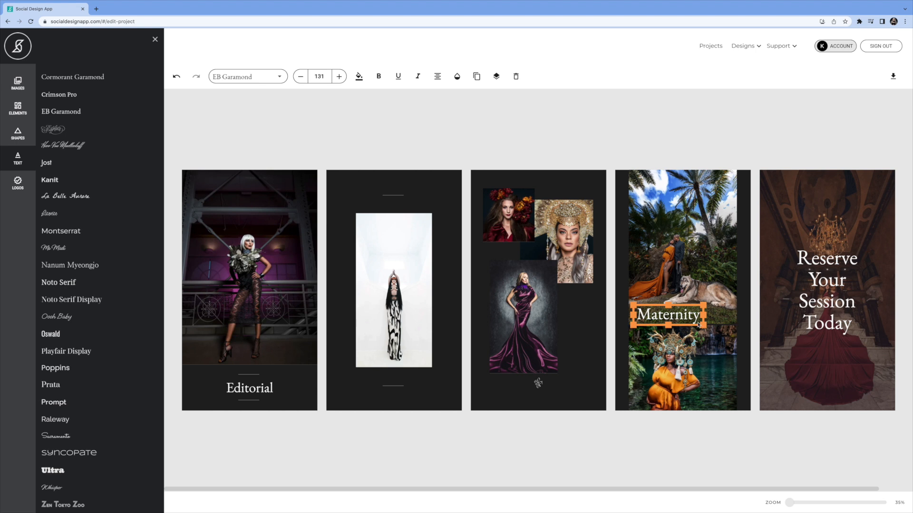
Shrink the Reserve Your Session Today text to size 135 on two lines and move it to the lower part of the fifth panel.
left_click(825, 284)
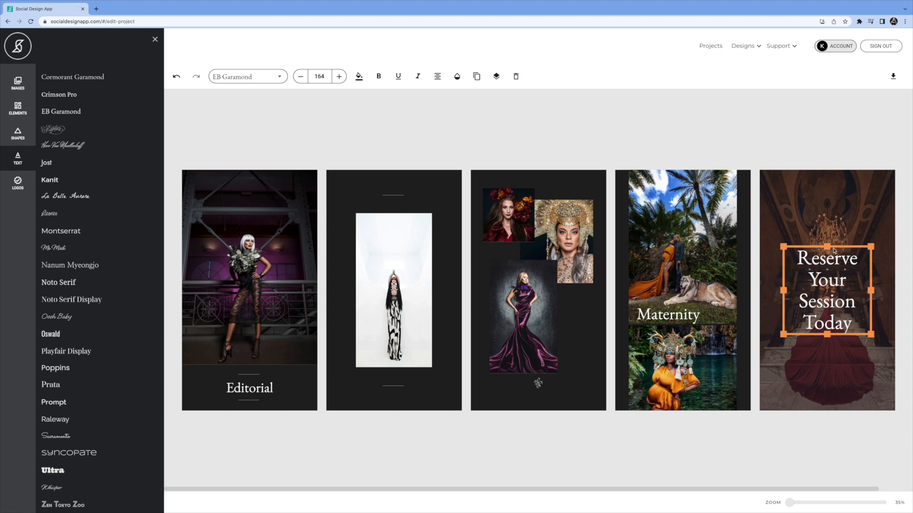
left_click_drag(836, 246, 838, 307)
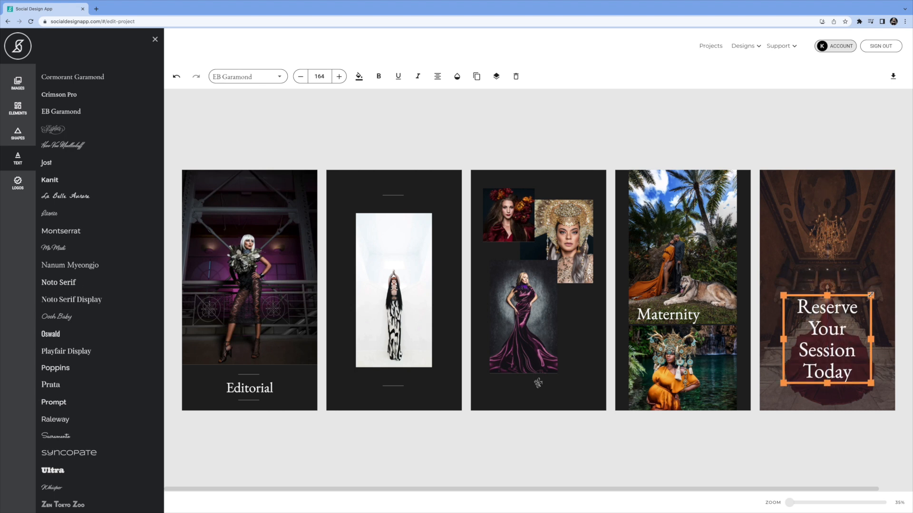
left_click_drag(871, 295, 877, 335)
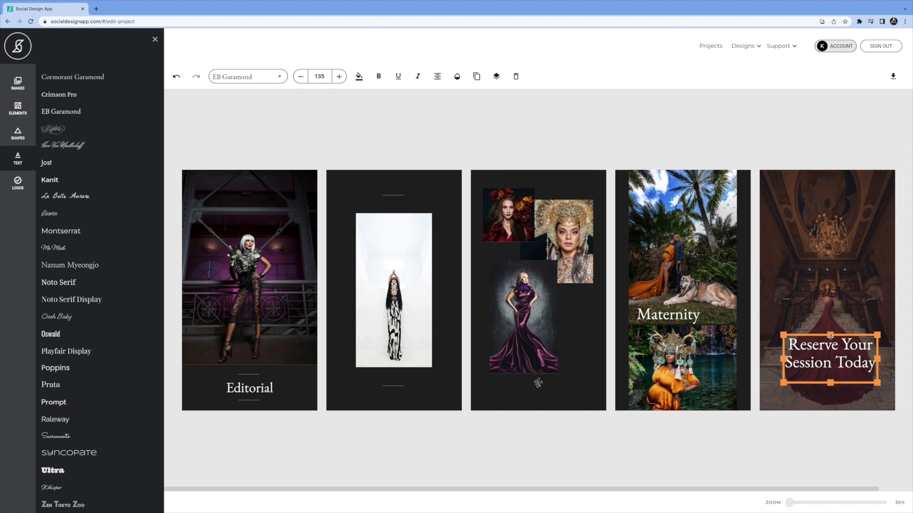
left_click_drag(821, 338, 820, 351)
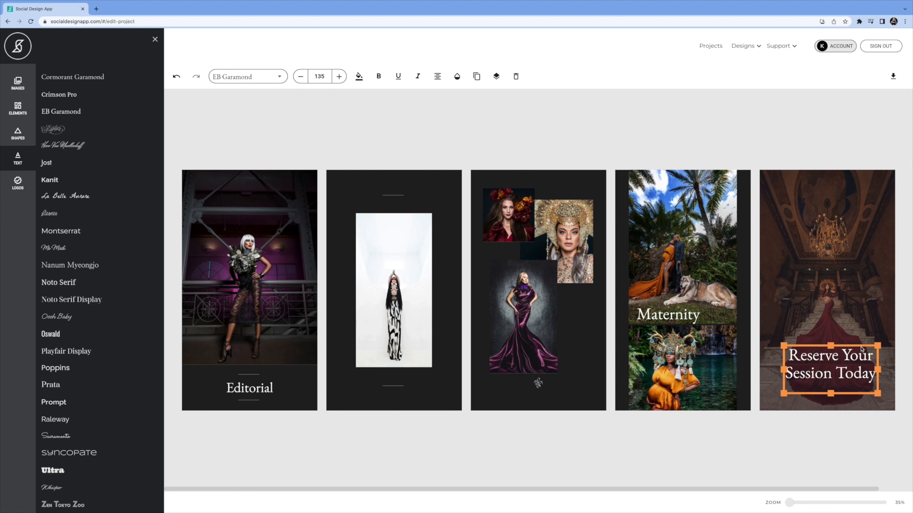
View the justification options of the Reserve Your Session Today text, try editing the text, and undo the edit.
left_click(861, 348)
left_click(856, 361)
left_click(436, 78)
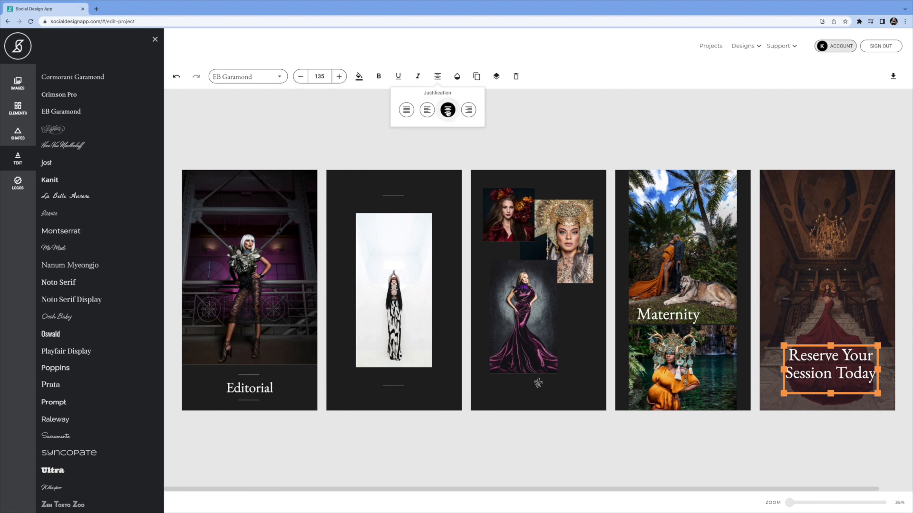
left_click(833, 366)
double_click(834, 367)
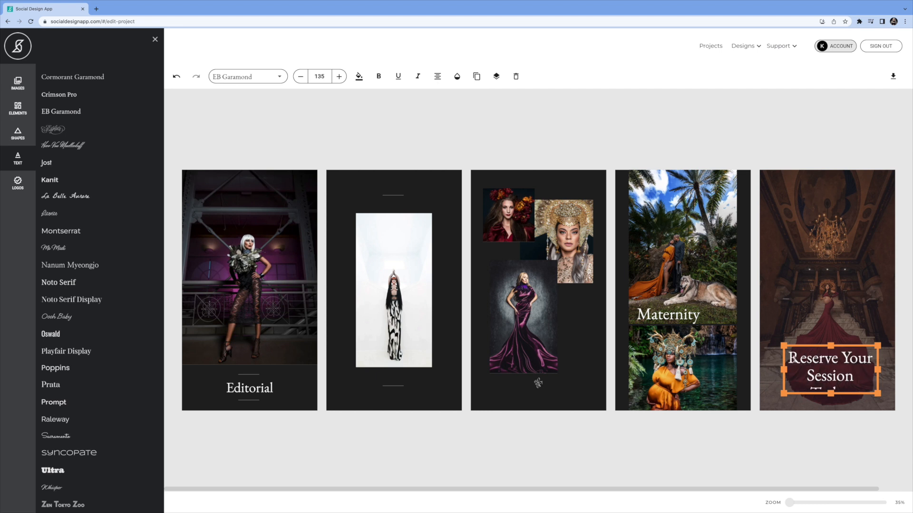
left_click(177, 76)
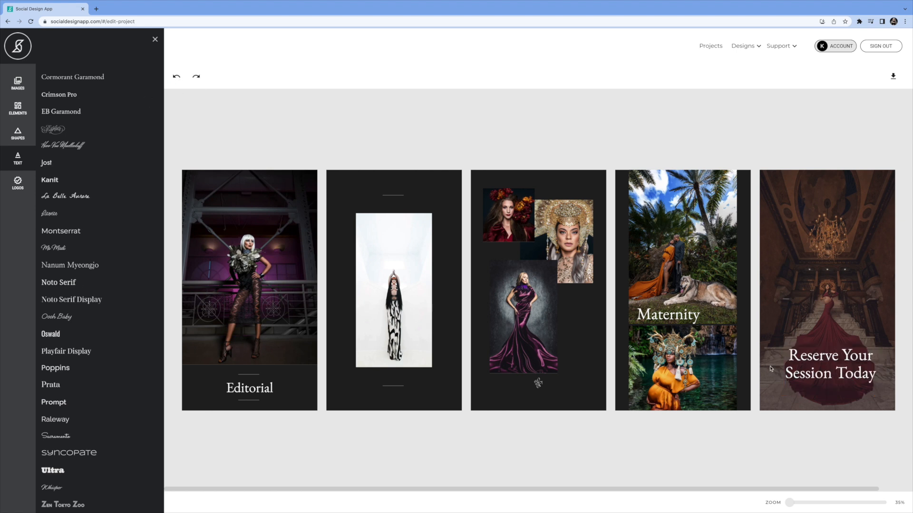
Nudge the Reserve Your Session Today text slightly left to centre it on the fifth panel.
left_click(847, 374)
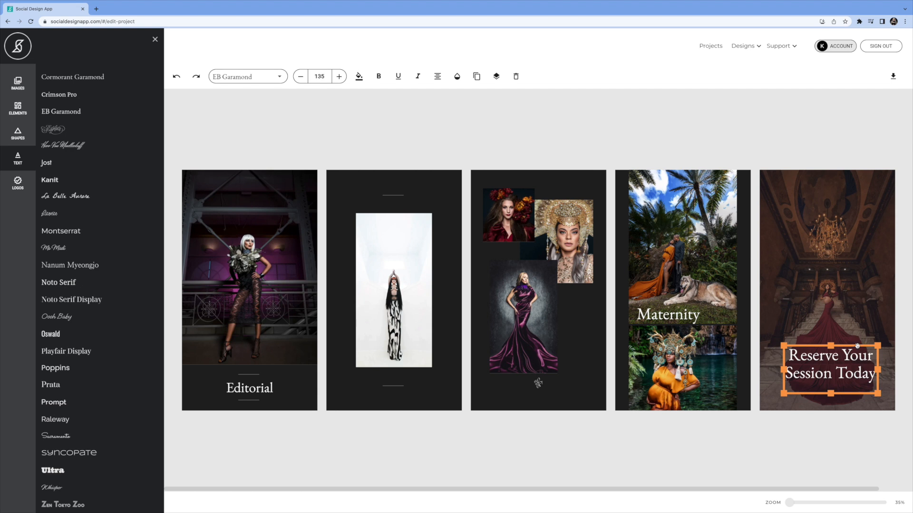
left_click_drag(857, 346, 854, 346)
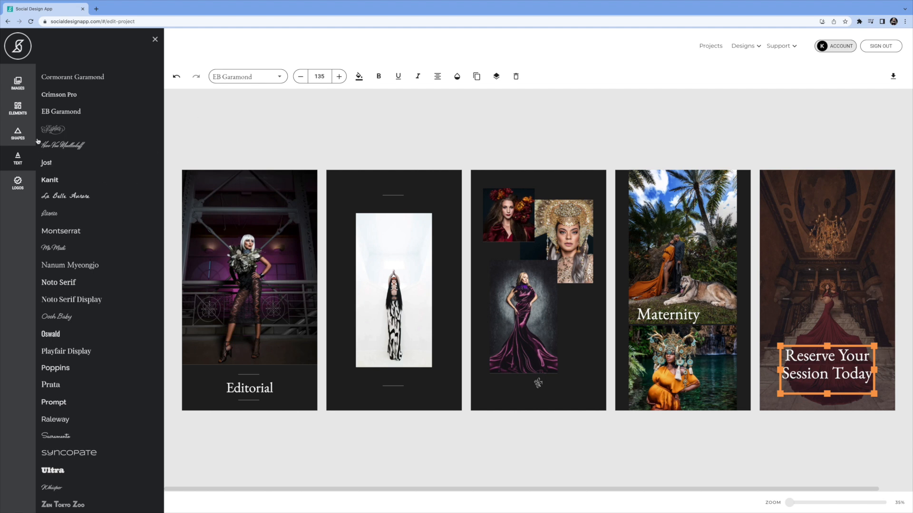
Add the Modern Classic divider line element to the fifth panel.
left_click(19, 111)
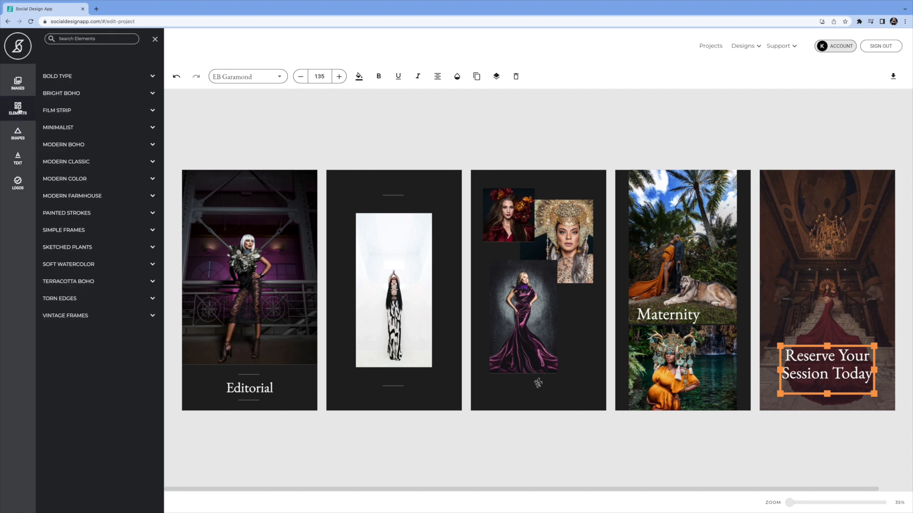
left_click(70, 162)
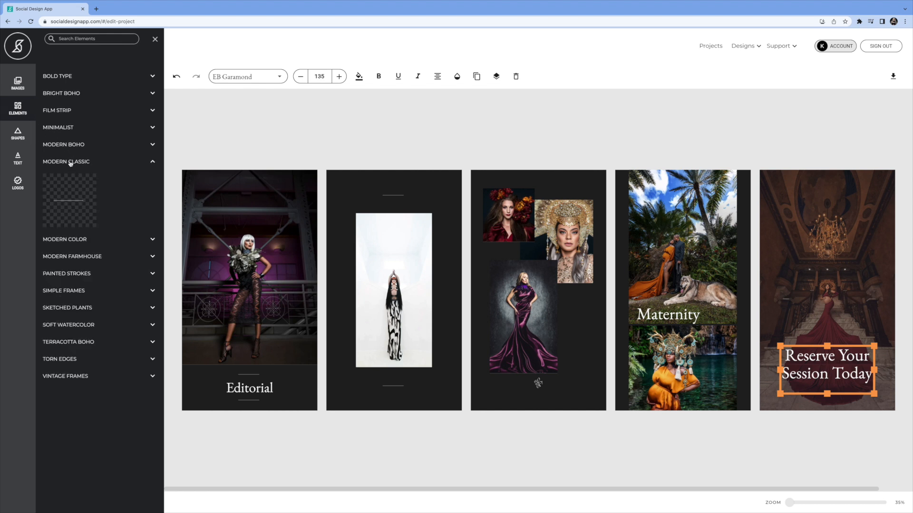
left_click(73, 204)
scroll(838, 394, "right", 1)
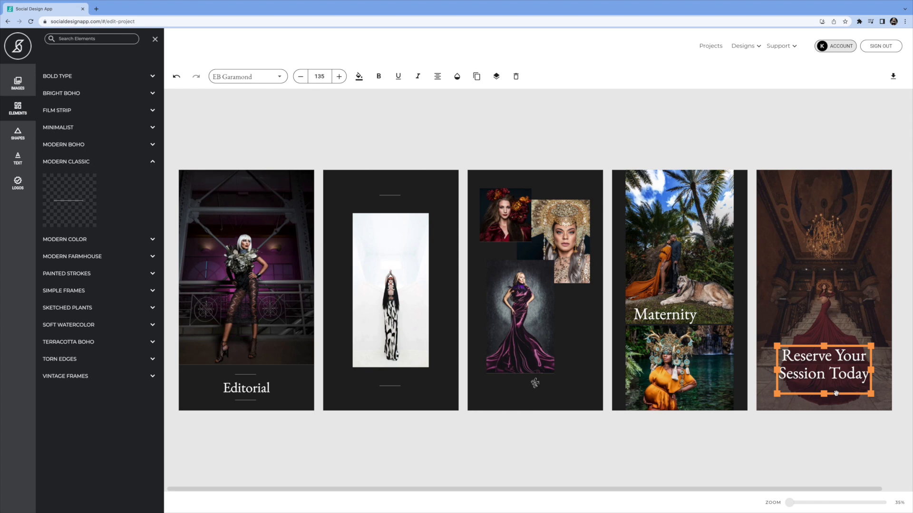
left_click(847, 336)
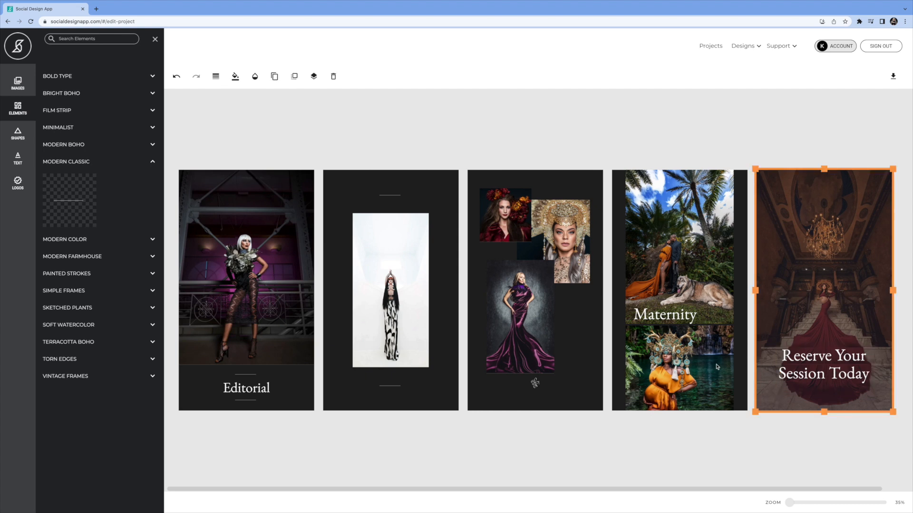
left_click_drag(71, 201, 831, 398)
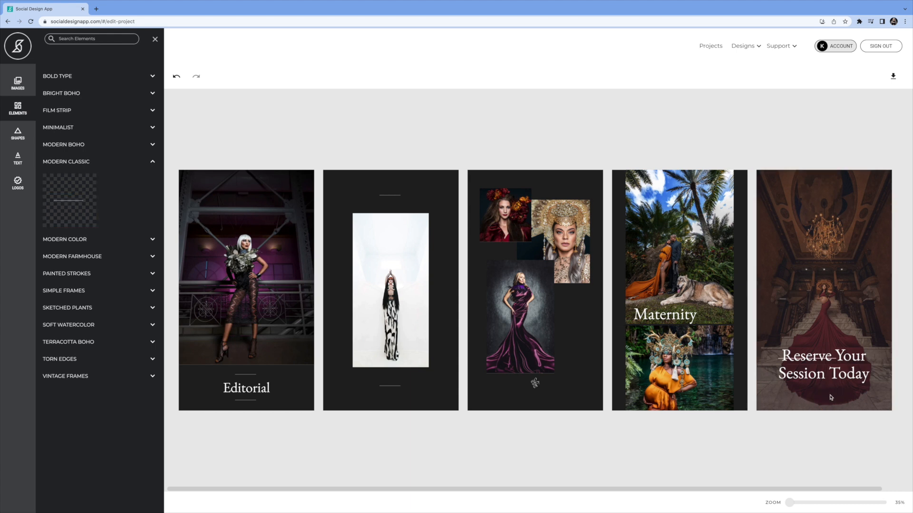
Centre the new divider line on the fifth panel, reduce its frame height, and place it directly beneath the Reserve Your Session Today text.
left_click(780, 361)
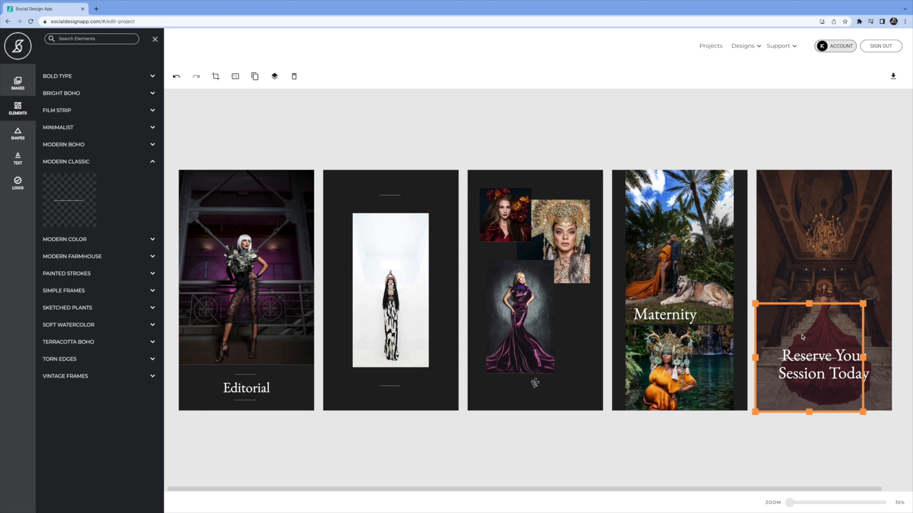
left_click_drag(788, 304, 805, 342)
left_click_drag(824, 302, 824, 356)
left_click_drag(825, 358, 824, 362)
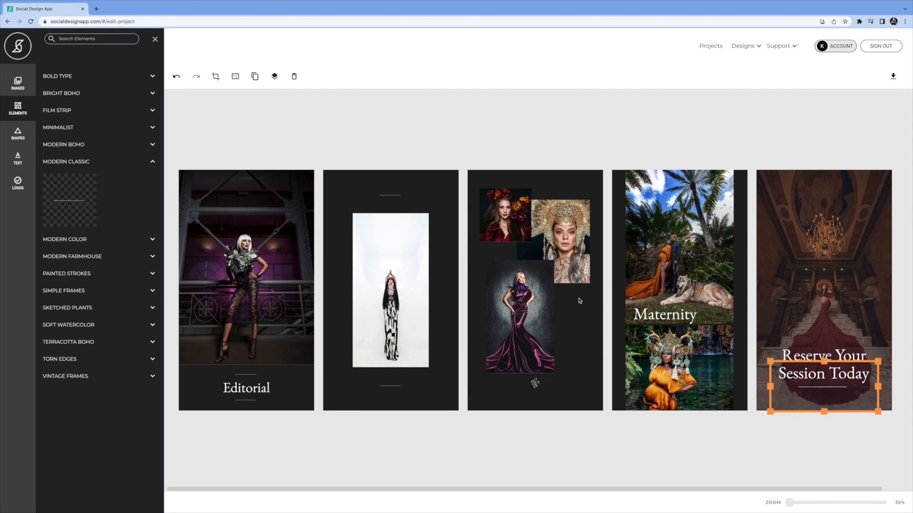
Add a Modern Classic divider line to the fourth panel, resize it, and centre it beneath the Maternity text.
left_click_drag(72, 203, 671, 339)
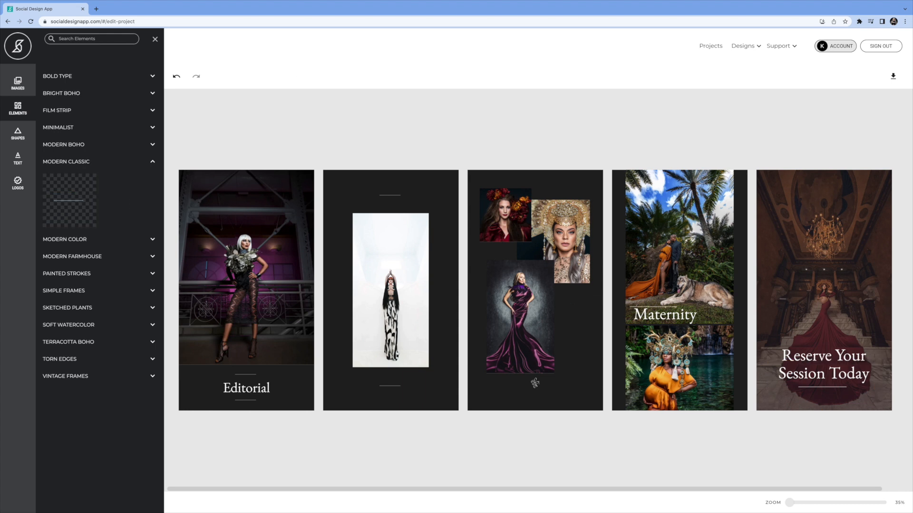
left_click(653, 309)
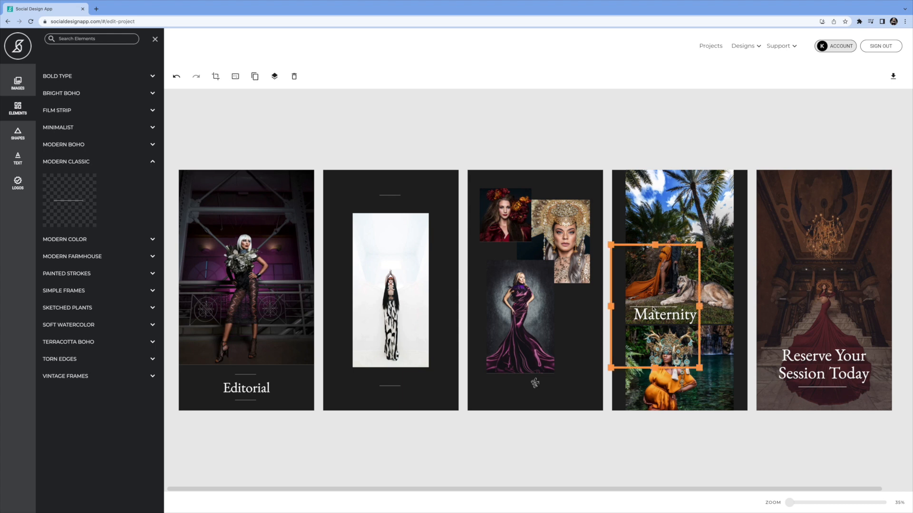
left_click_drag(654, 244, 655, 236)
left_click_drag(697, 301, 709, 301)
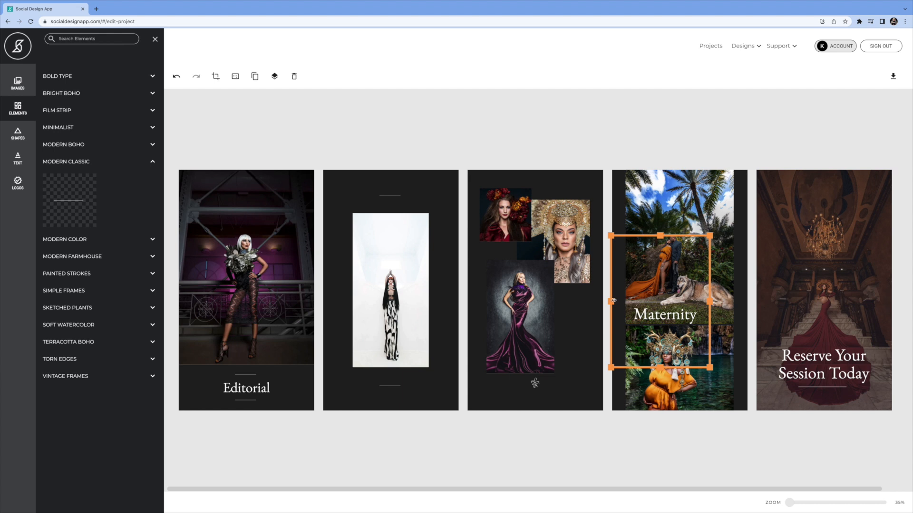
left_click_drag(613, 301, 617, 301)
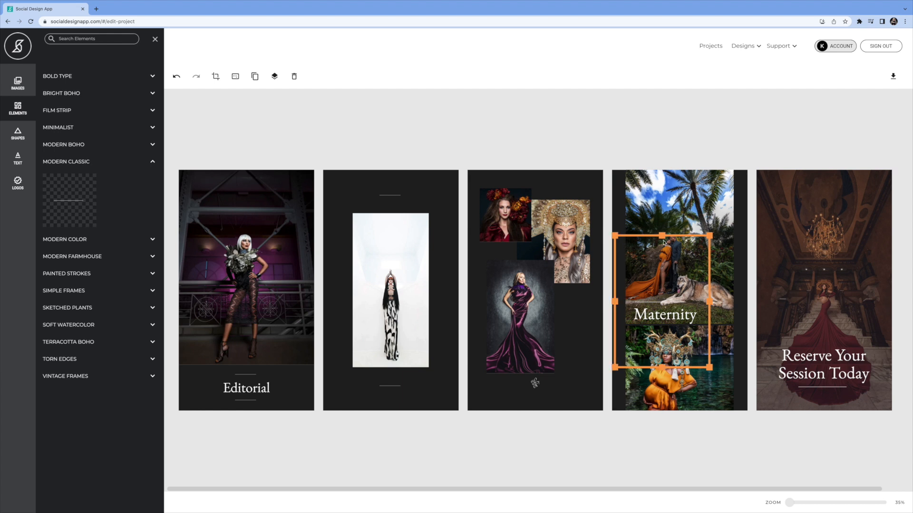
left_click_drag(672, 236, 672, 265)
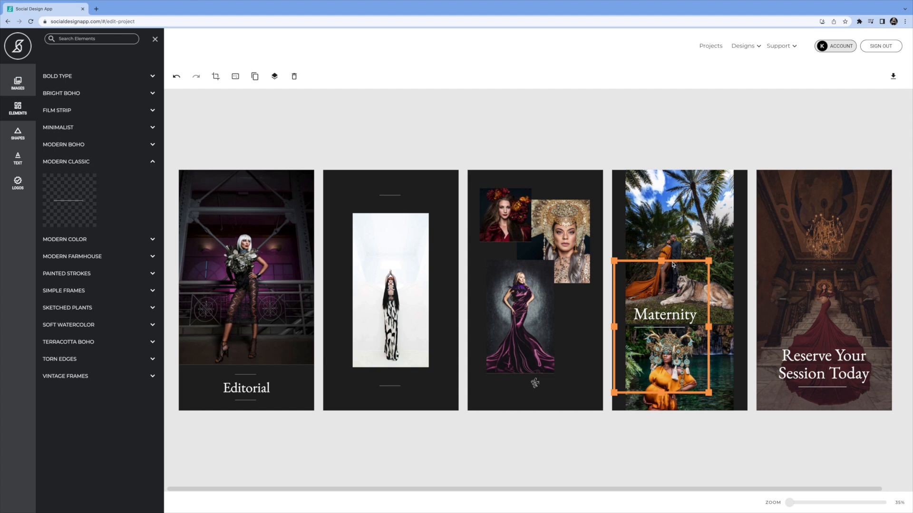
left_click_drag(673, 265, 679, 265)
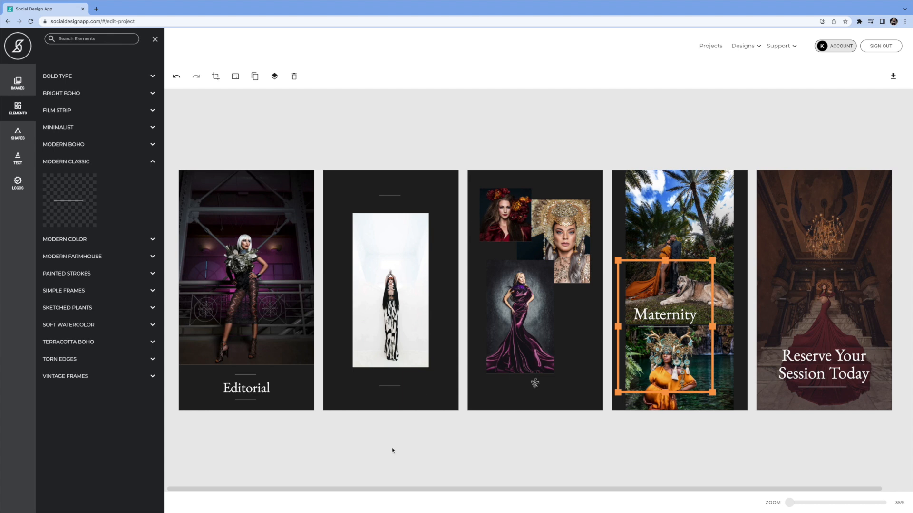
Enlarge the logo near the bottom of the third panel slightly and re-centre it horizontally.
left_click(537, 388)
left_click_drag(545, 394, 555, 400)
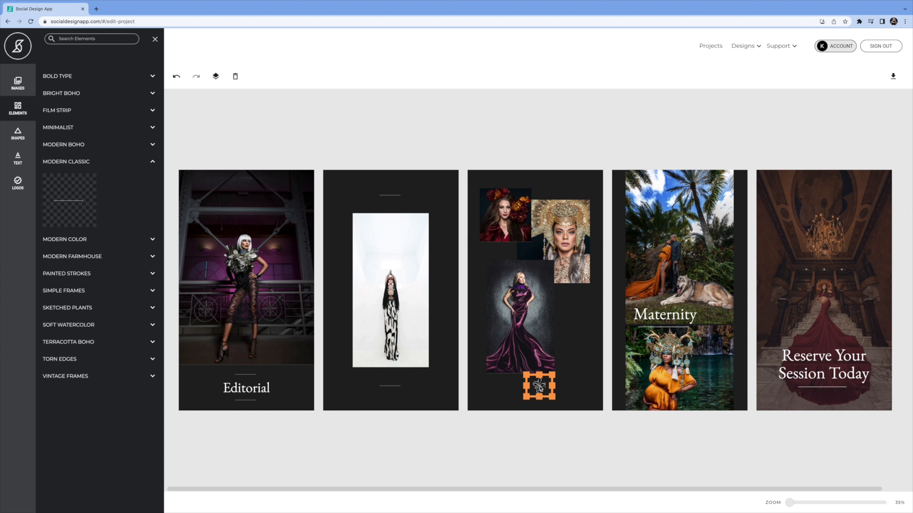
left_click_drag(533, 376, 528, 376)
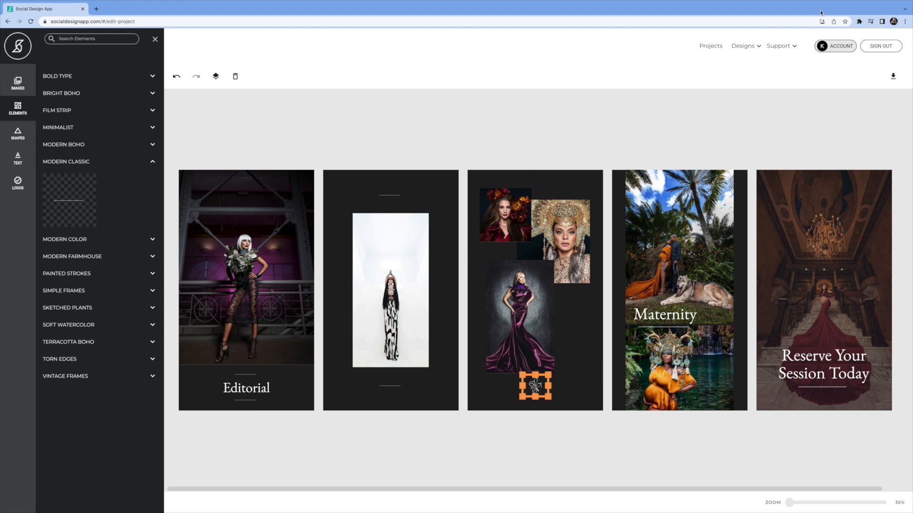
Download the finished story design as a zip file and reveal it in Finder.
left_click(888, 76)
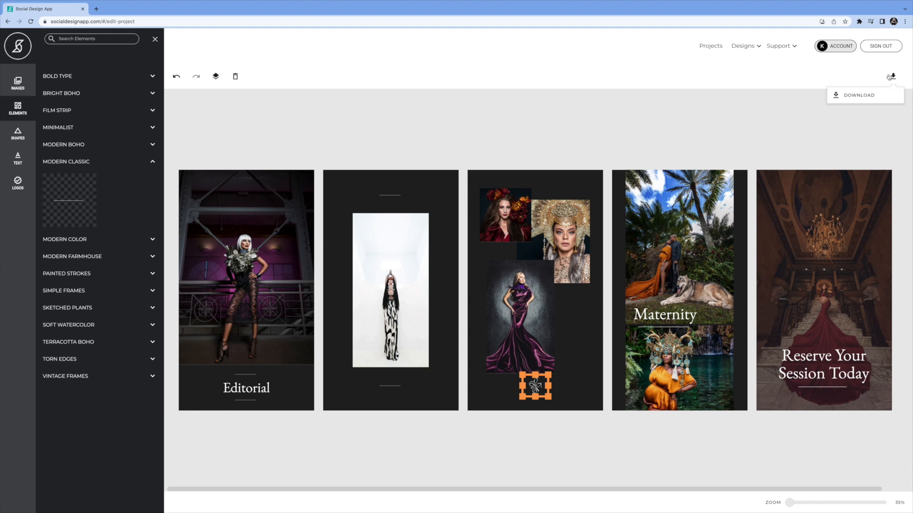
left_click(855, 97)
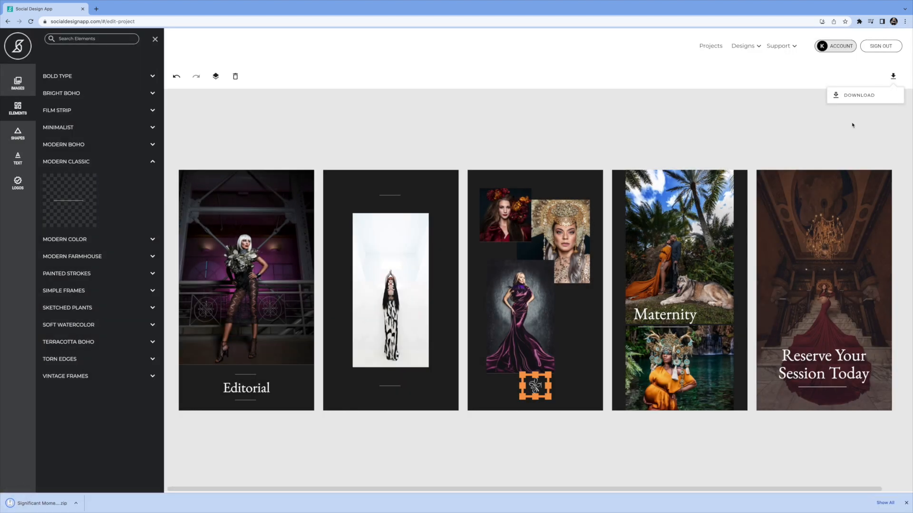
left_click(76, 504)
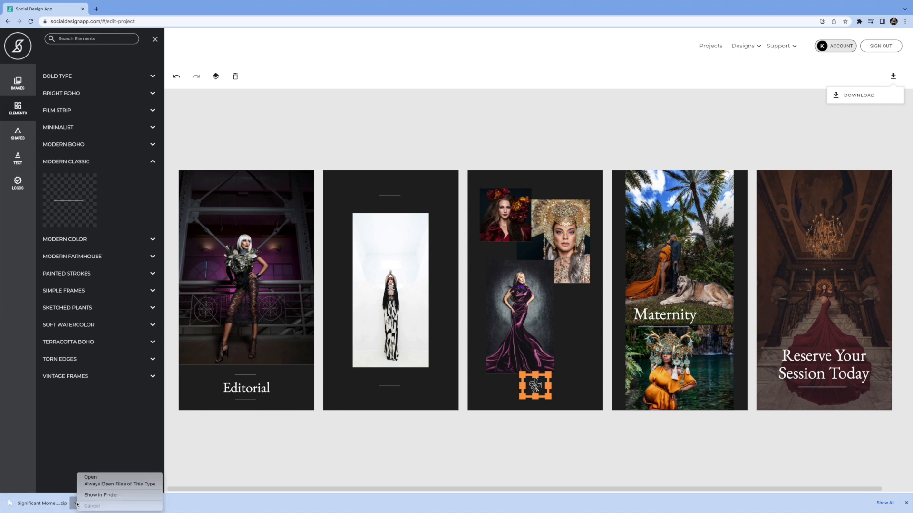
left_click(105, 495)
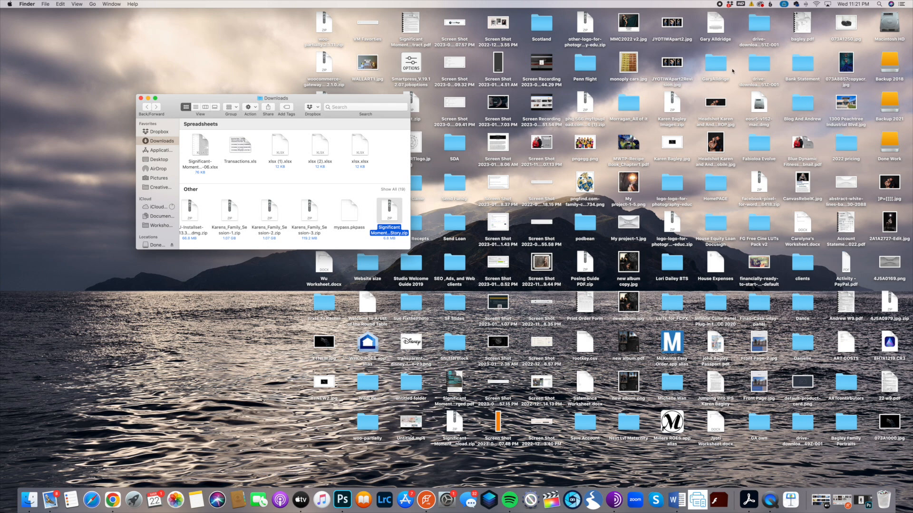
Move the downloaded zip into the SDA folder inside the clients folder, extract it, and open the Significant Moments Portfolio Story folder.
double_click(806, 263)
double_click(294, 190)
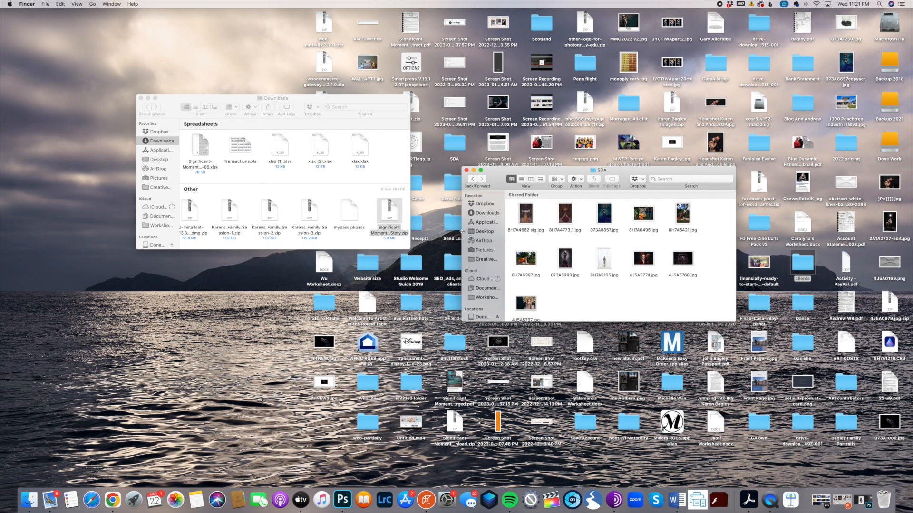
left_click_drag(383, 204, 583, 293)
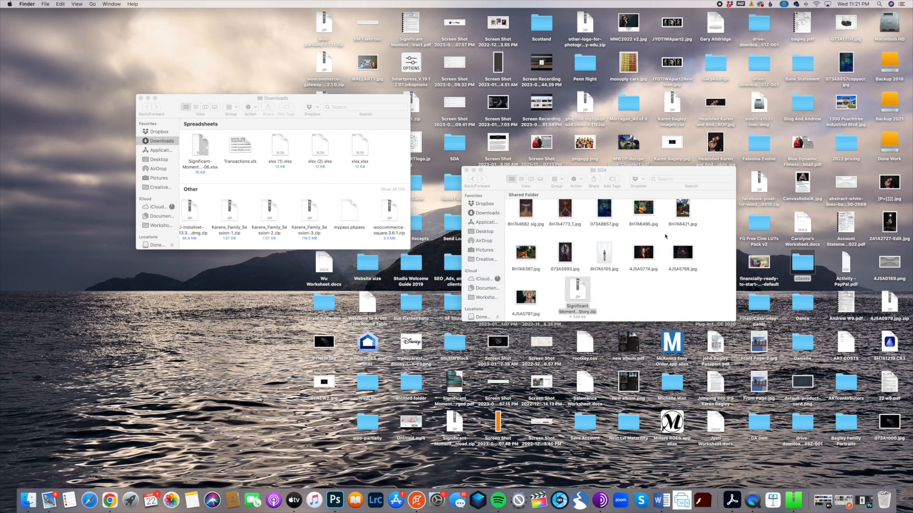
left_click_drag(588, 287, 641, 286)
double_click(641, 285)
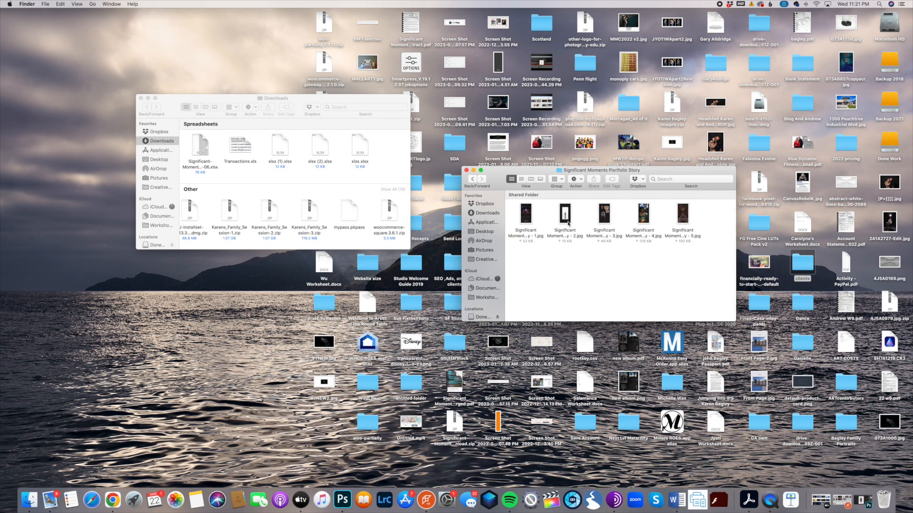